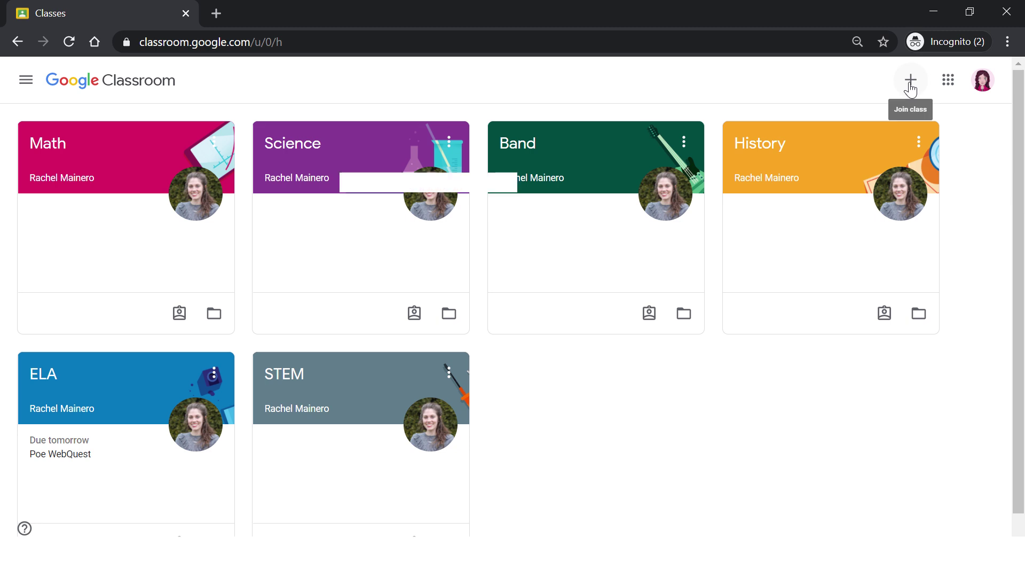
- Join a new class by pasting the teacher's class code into the Join class dialog
left_click(911, 85)
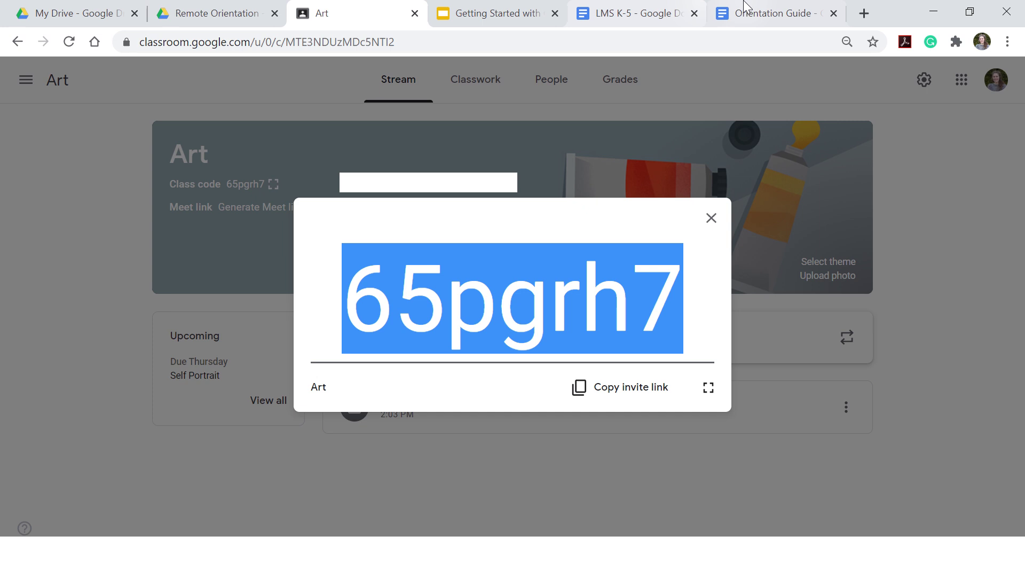
left_click(936, 9)
left_click(437, 279)
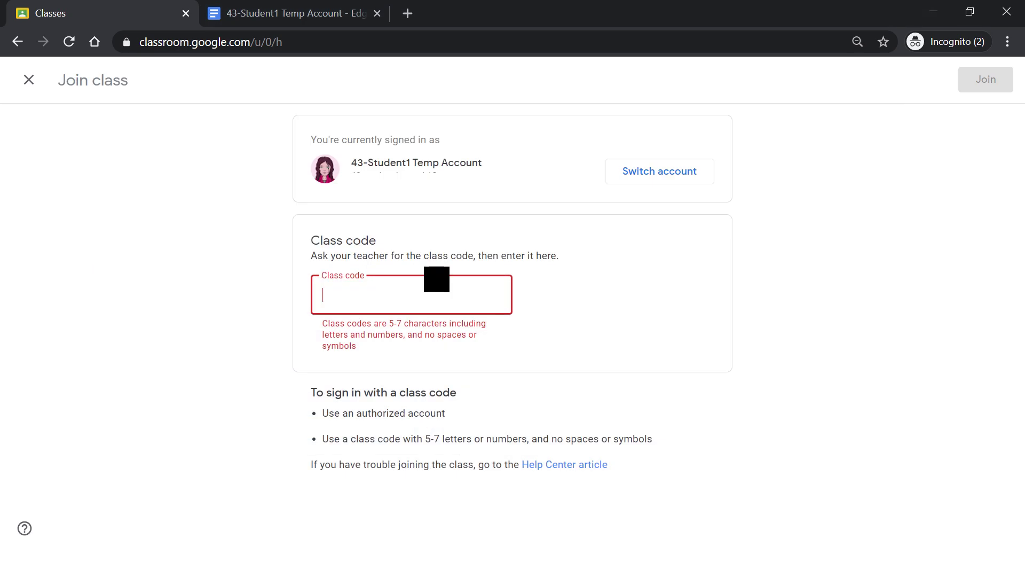
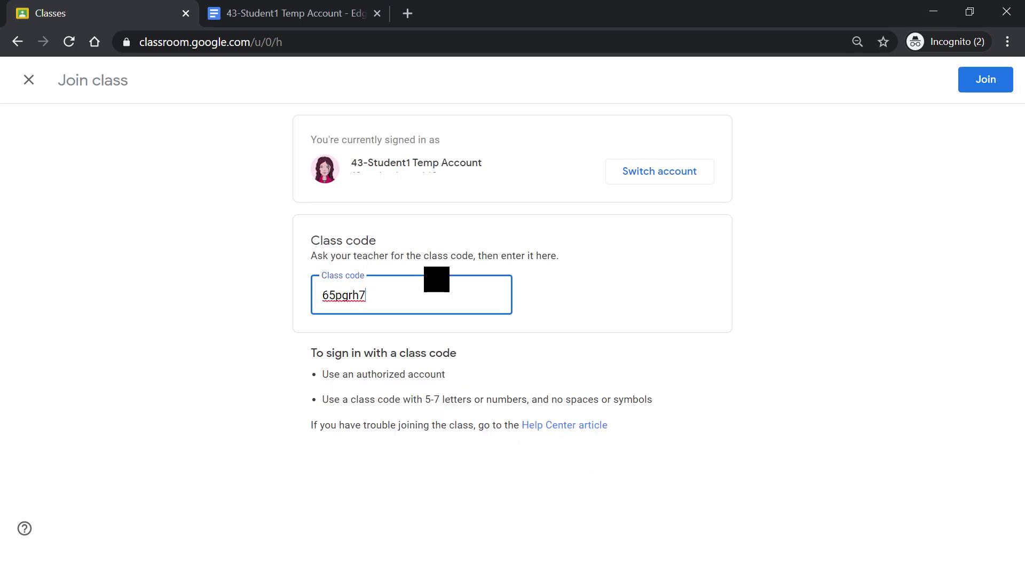
left_click(985, 81)
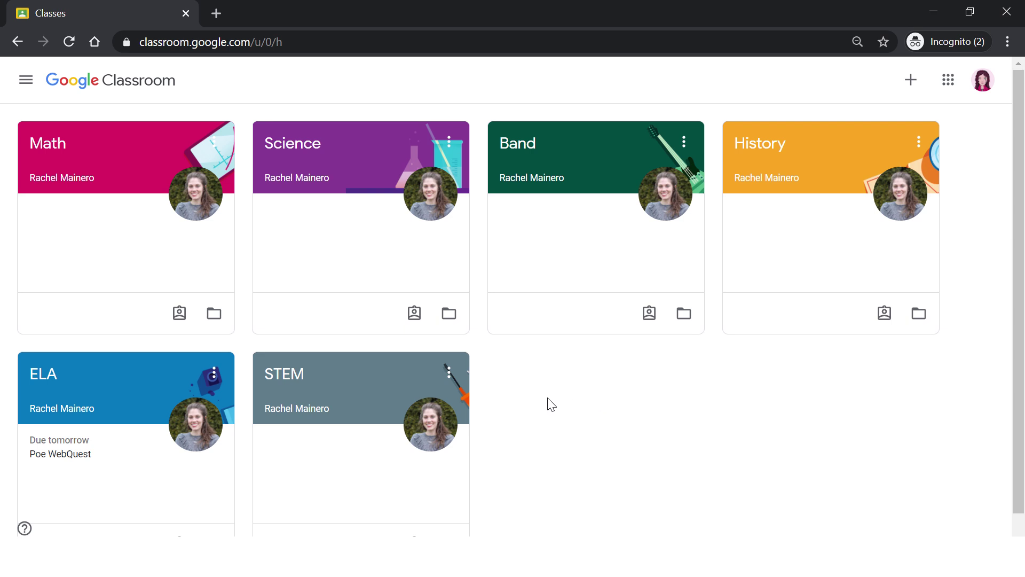
- Unenroll from the STEM class using its card's options menu
left_click(448, 372)
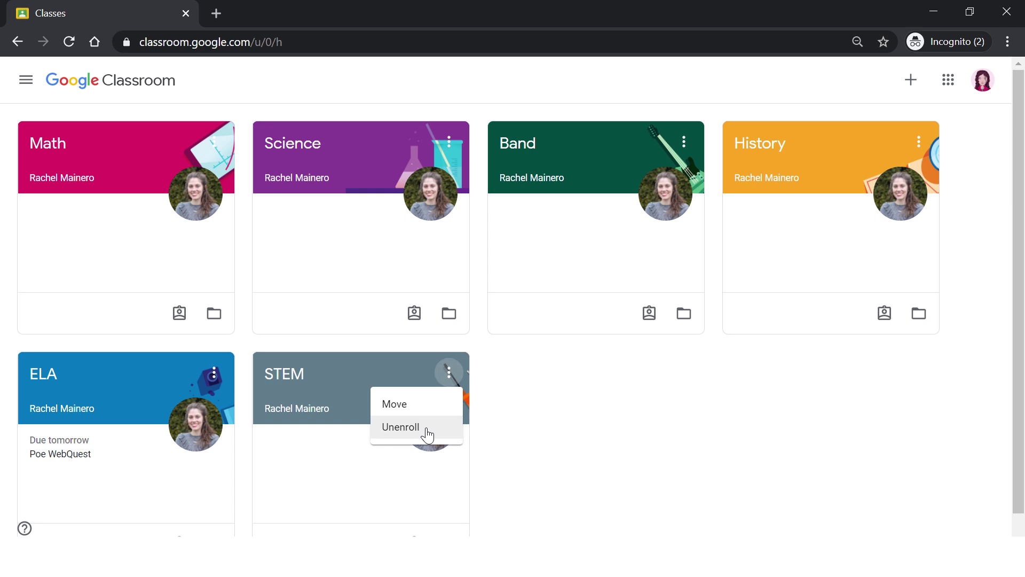
left_click(676, 408)
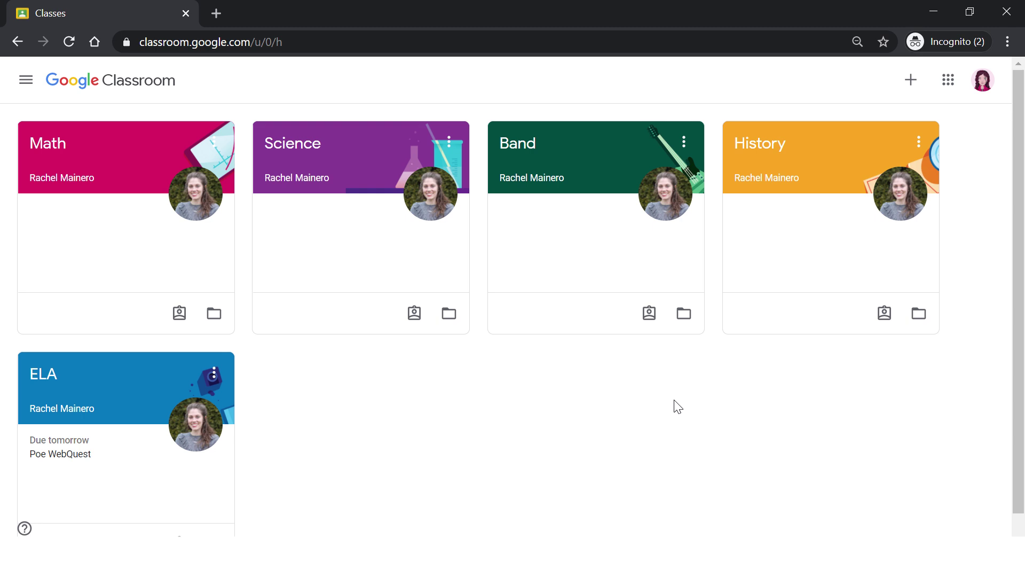
- Open the ELA class and scroll through its stream of Poe WebQuest and Independent Reading Log posts
left_click(49, 374)
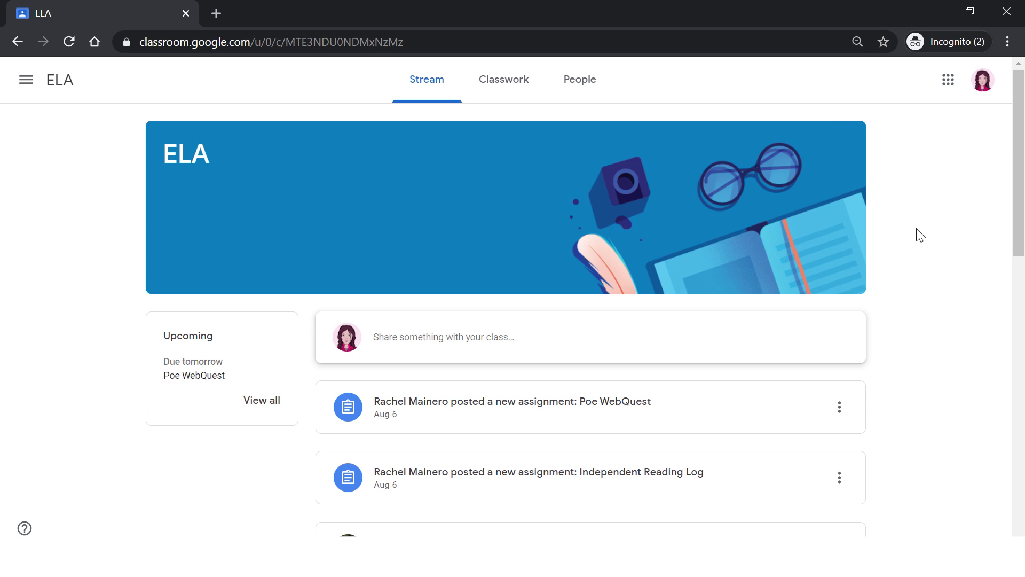
scroll(921, 235, "down", 3)
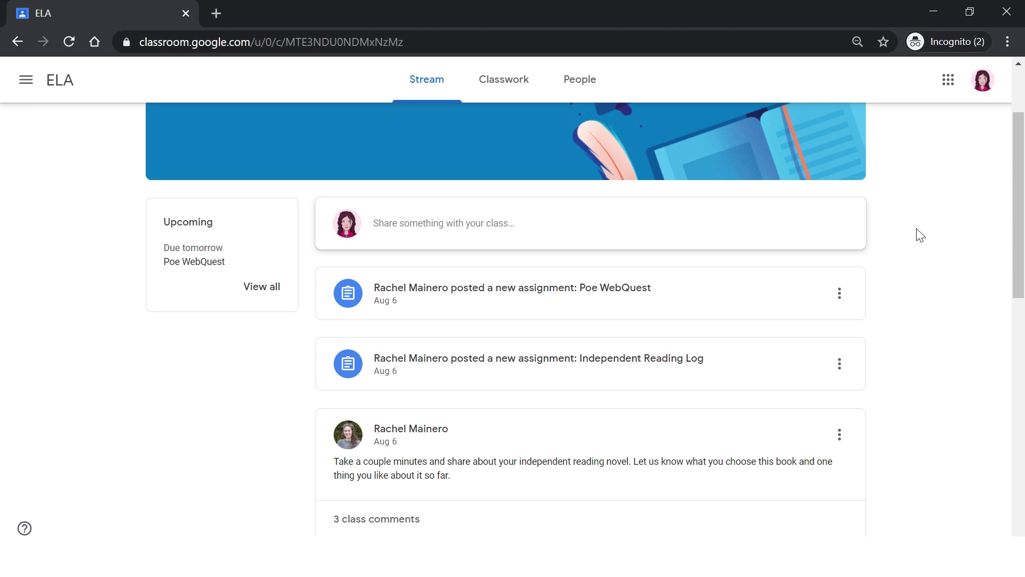
scroll(920, 235, "down", 4)
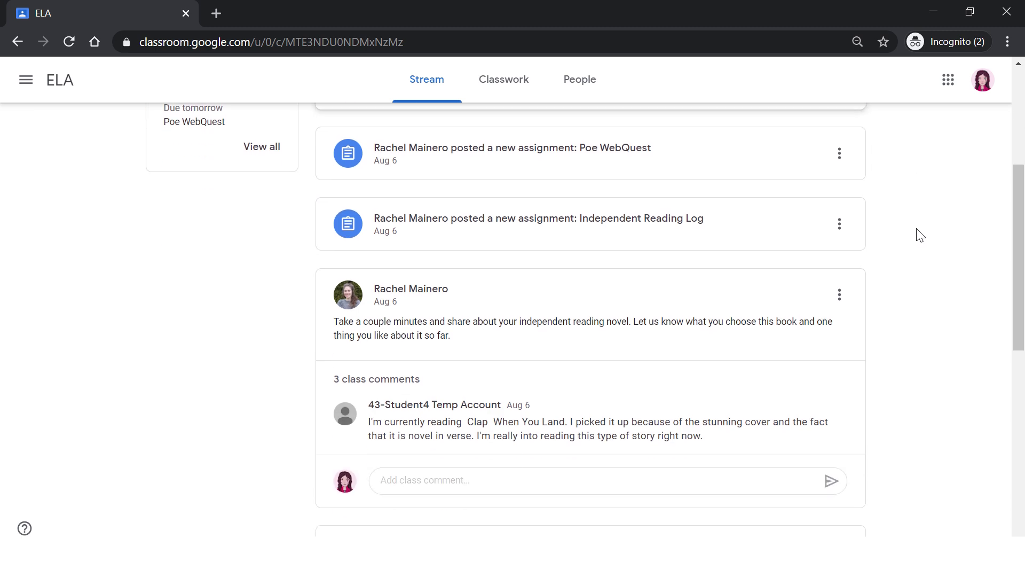
scroll(921, 235, "up", 7)
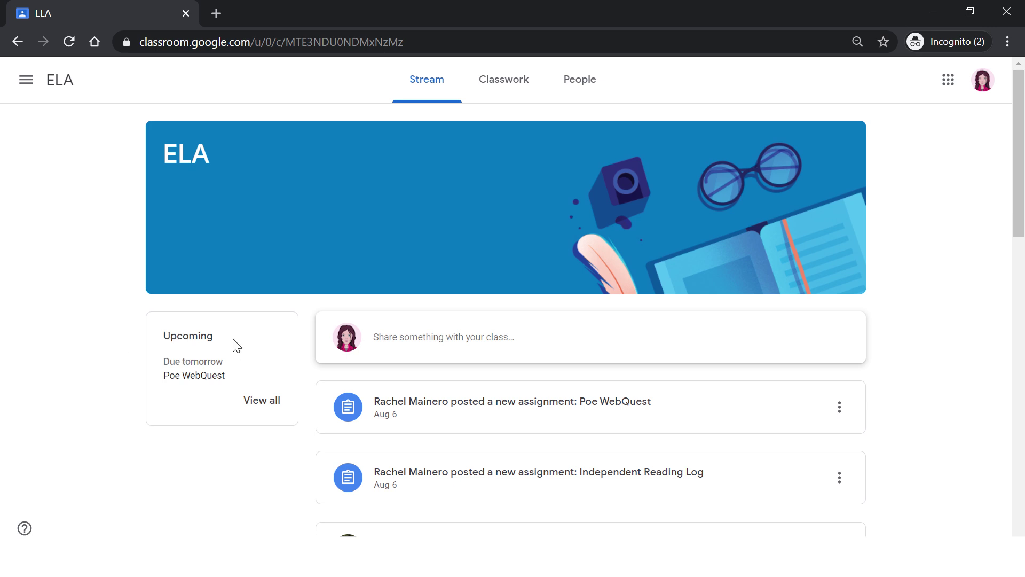
- Check your ELA assignment statuses, then show the ELA Classwork page with Course Materials and Unit 1 topics
left_click(262, 400)
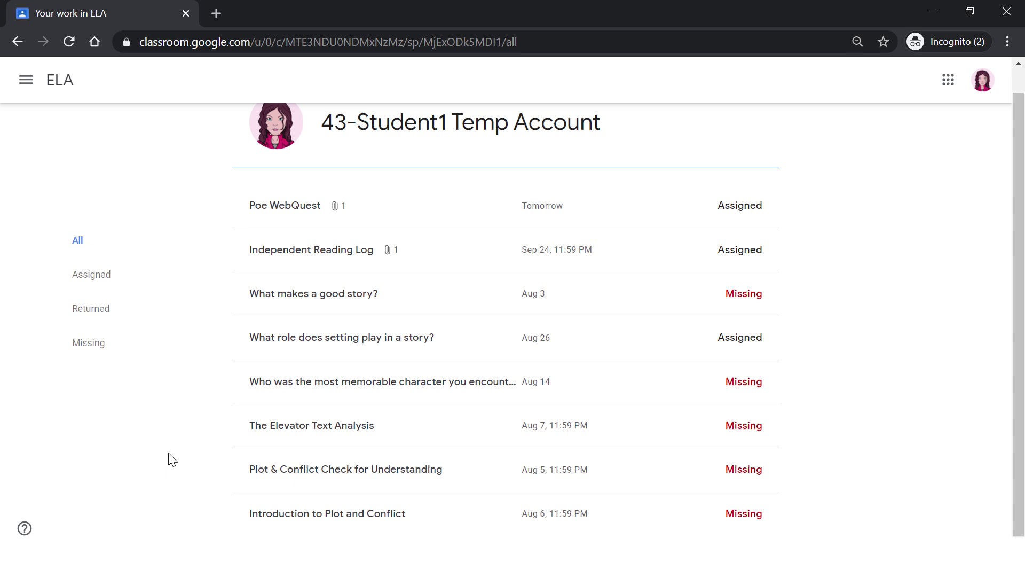
key("alt+Left")
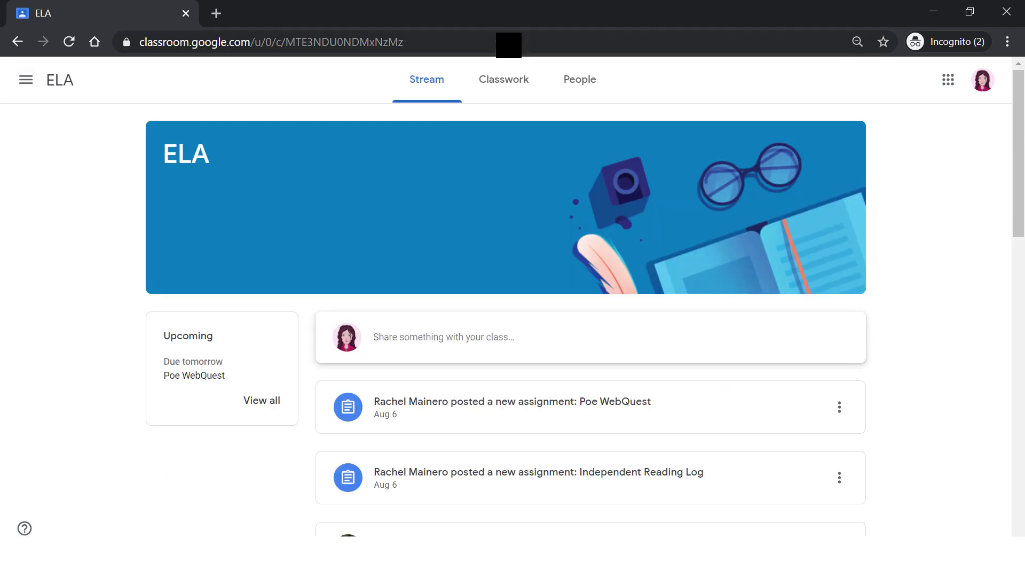
left_click(518, 81)
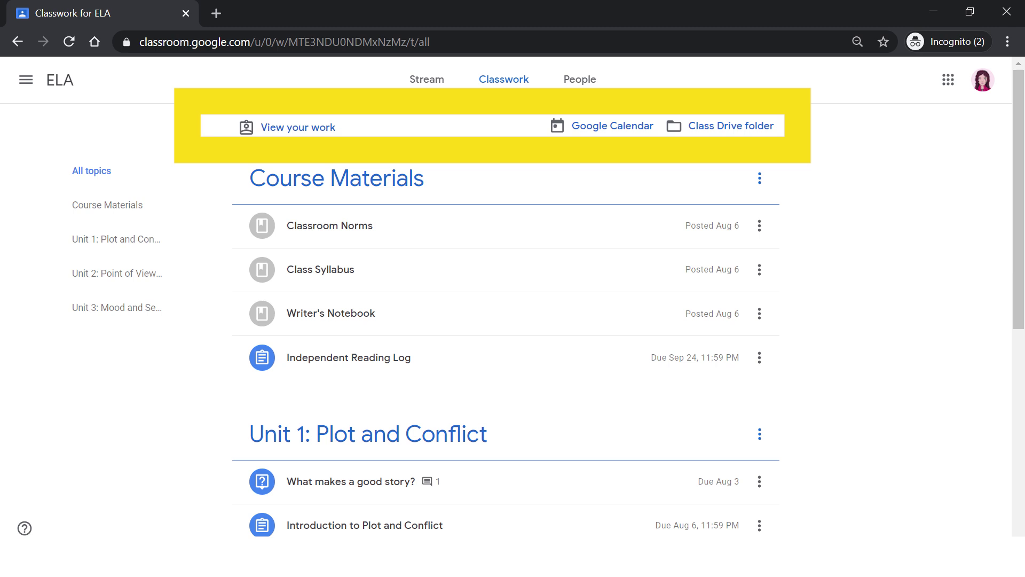
left_click(323, 133)
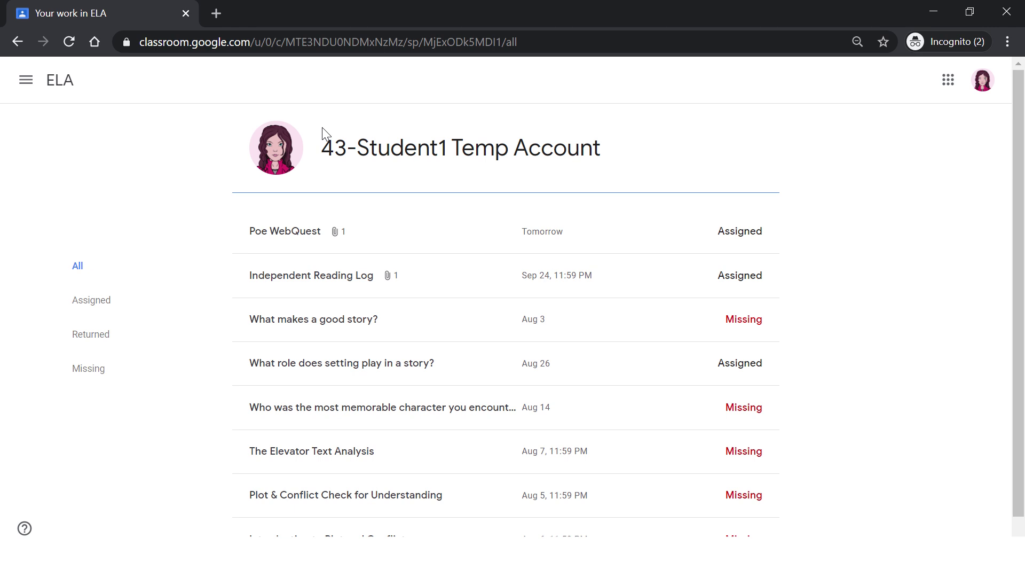
key("alt+Left")
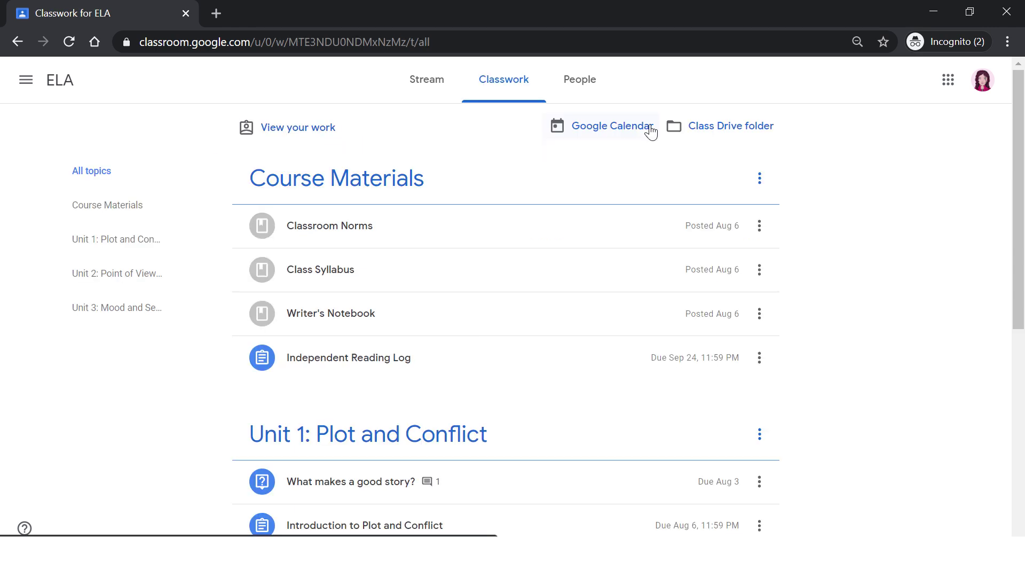
left_click(650, 132)
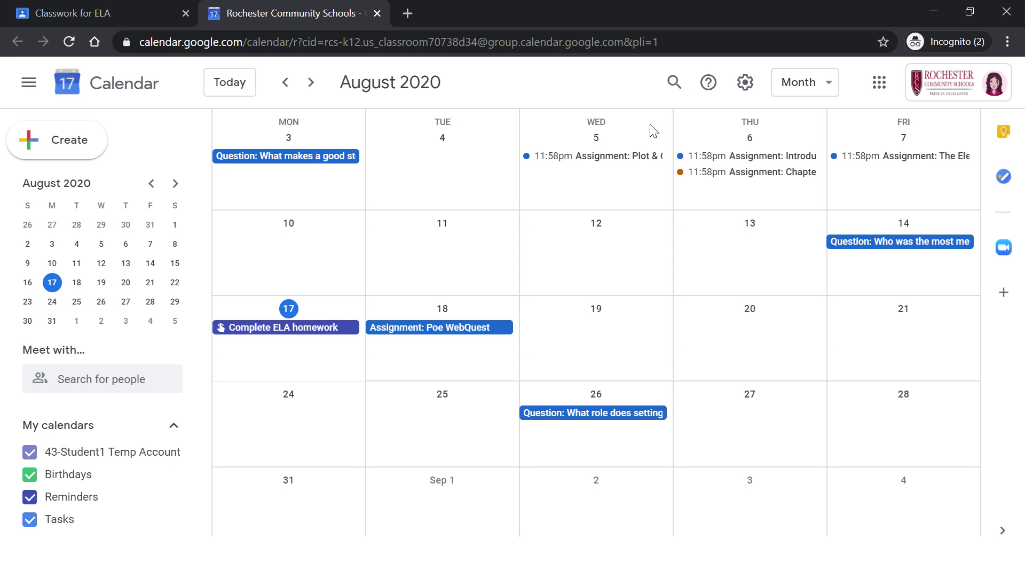
left_click(377, 14)
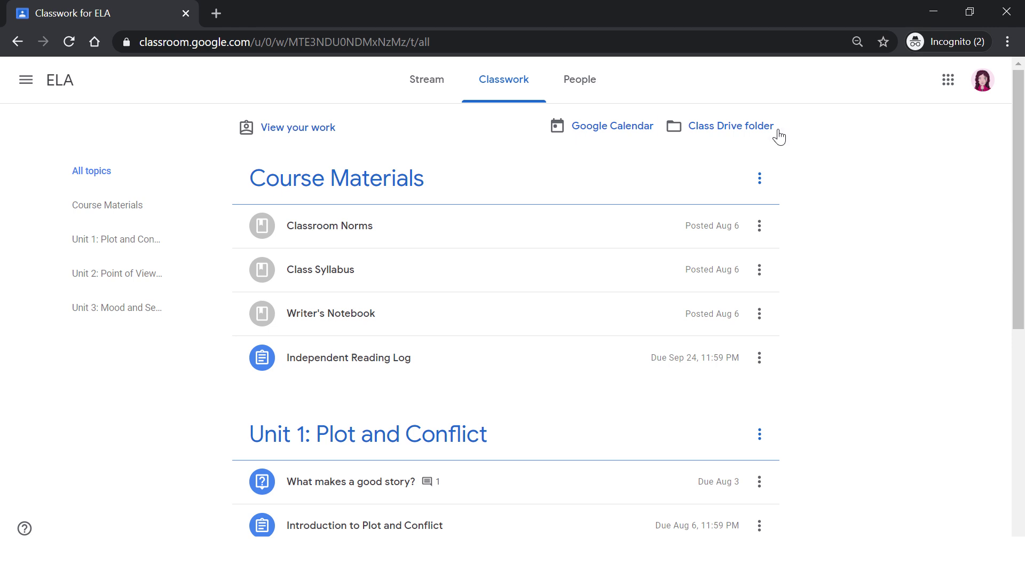
- Browse the ELA class Drive folder in Google Drive, then close it to return to Classroom
left_click(772, 135)
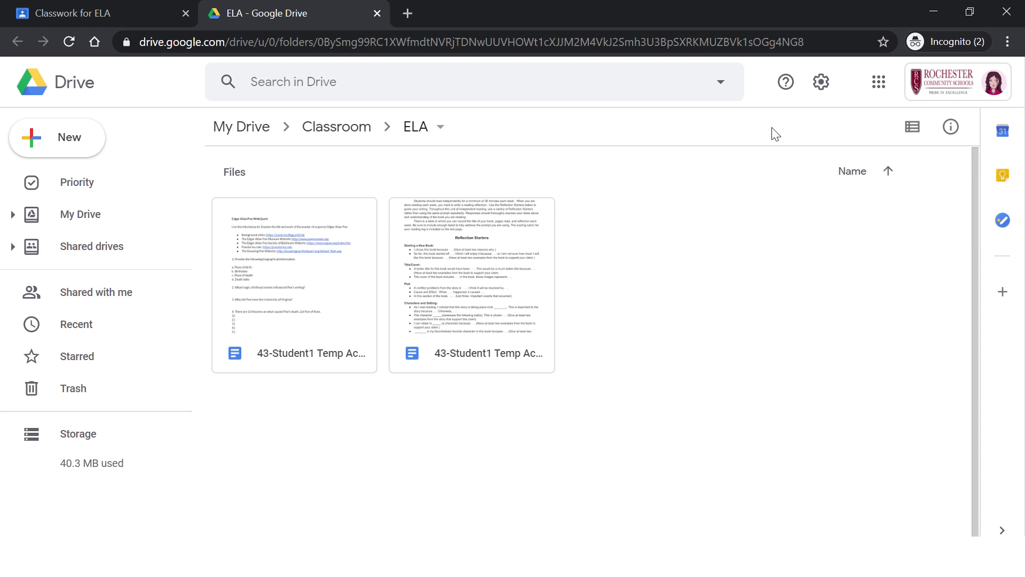
key("ctrl+w")
left_click(588, 83)
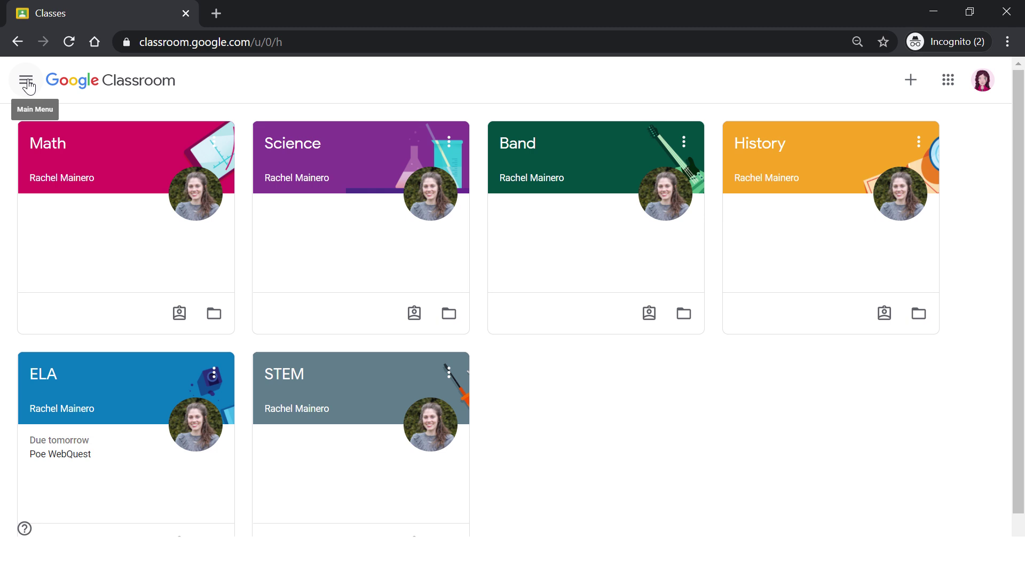
- Briefly revisit the ELA stream, then return to the all-classes overview through the main menu
left_click(26, 83)
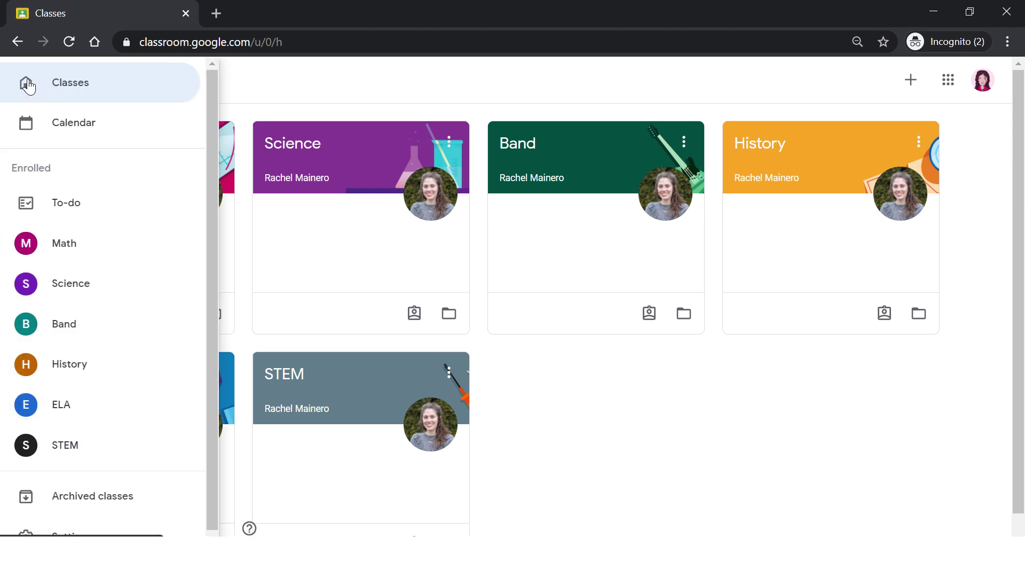
left_click(28, 83)
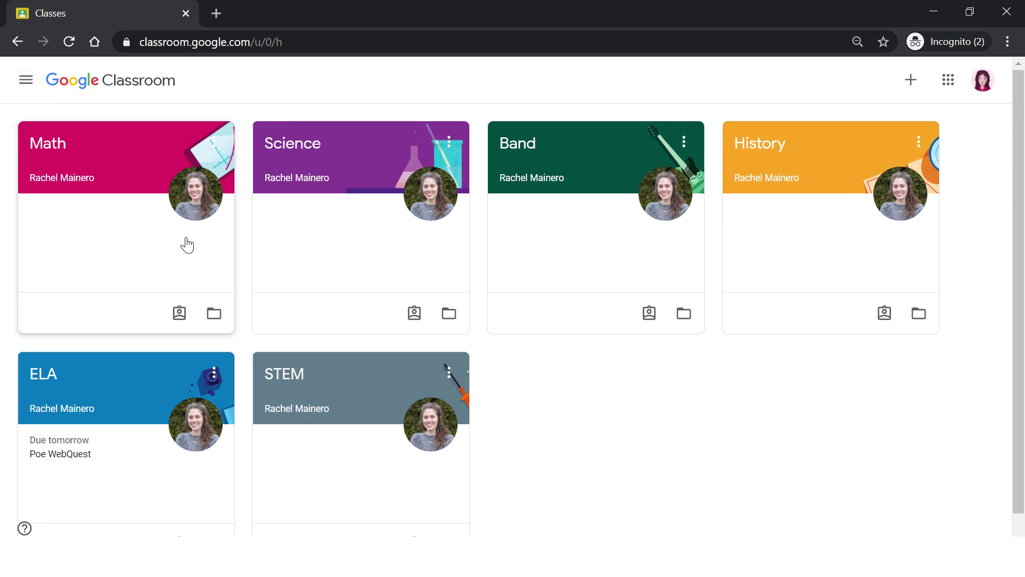
left_click(45, 382)
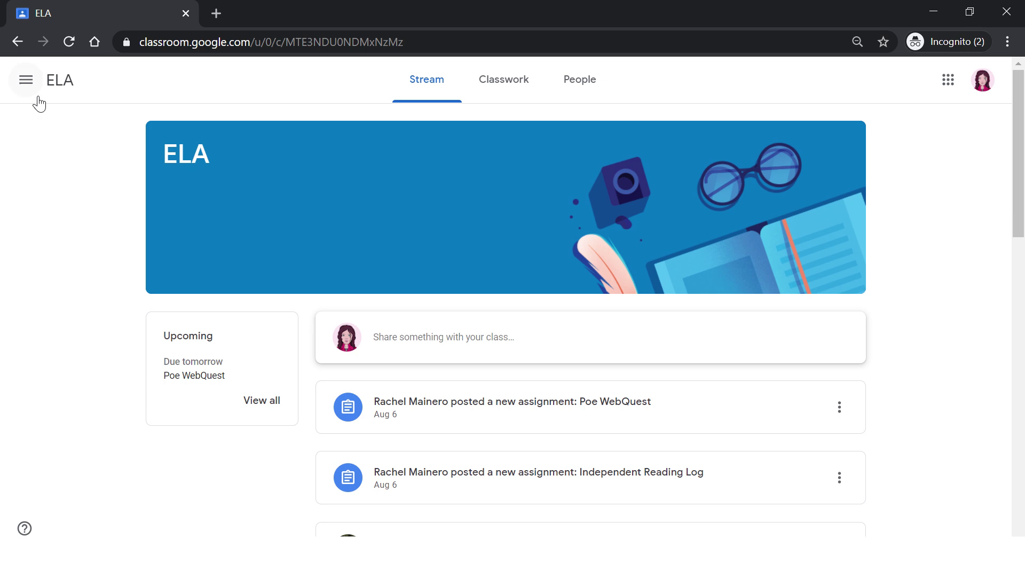
left_click(28, 82)
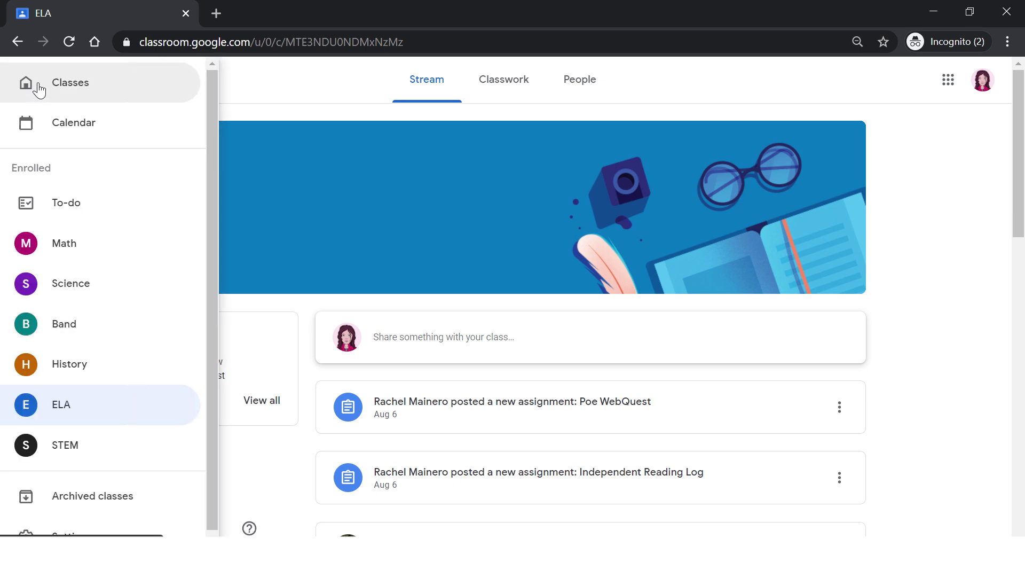
left_click(32, 85)
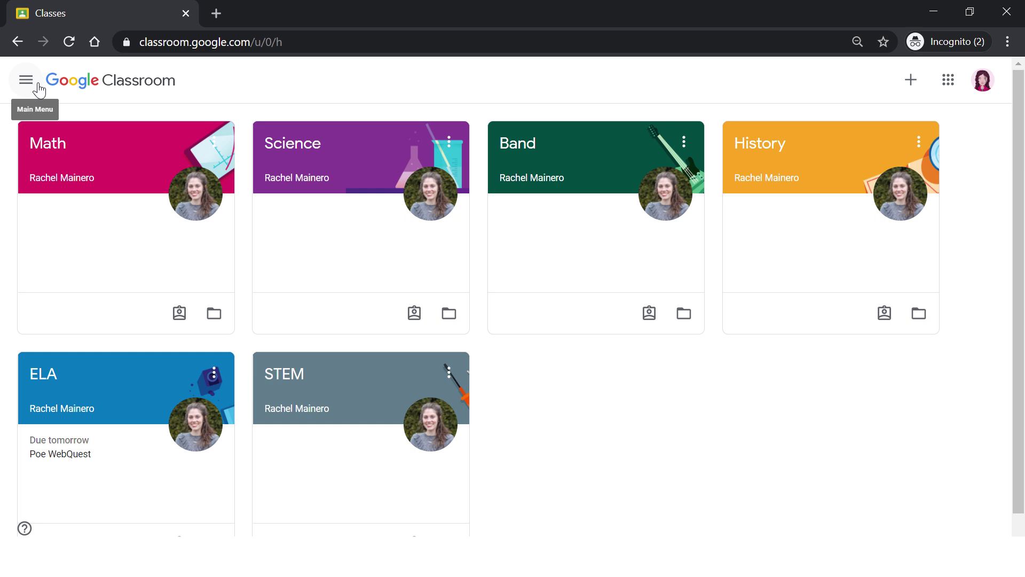
left_click(26, 80)
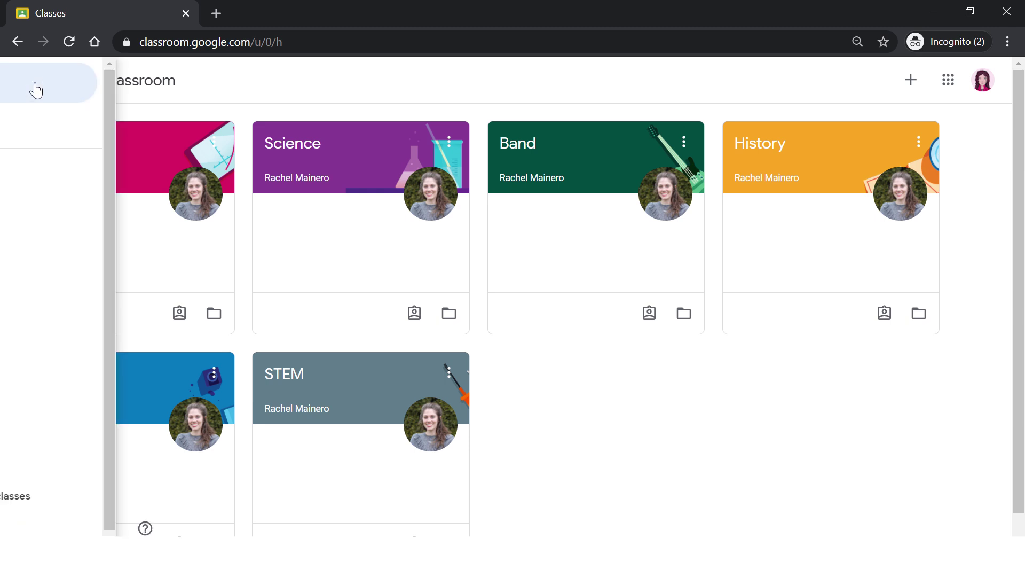
- Open the Aug 2–8, 2020 class calendar and filter it to show only ELA
left_click(45, 123)
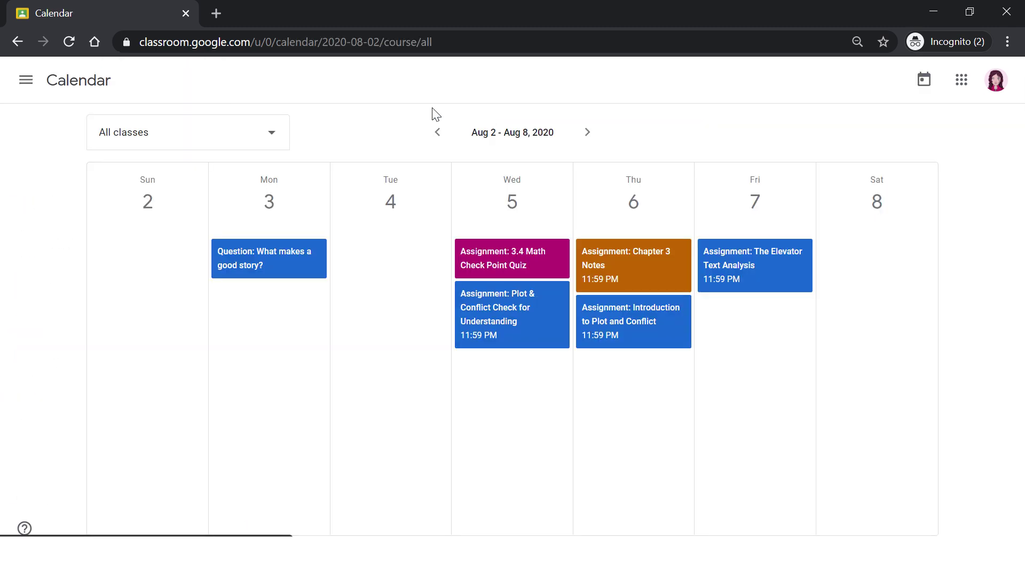
left_click(284, 136)
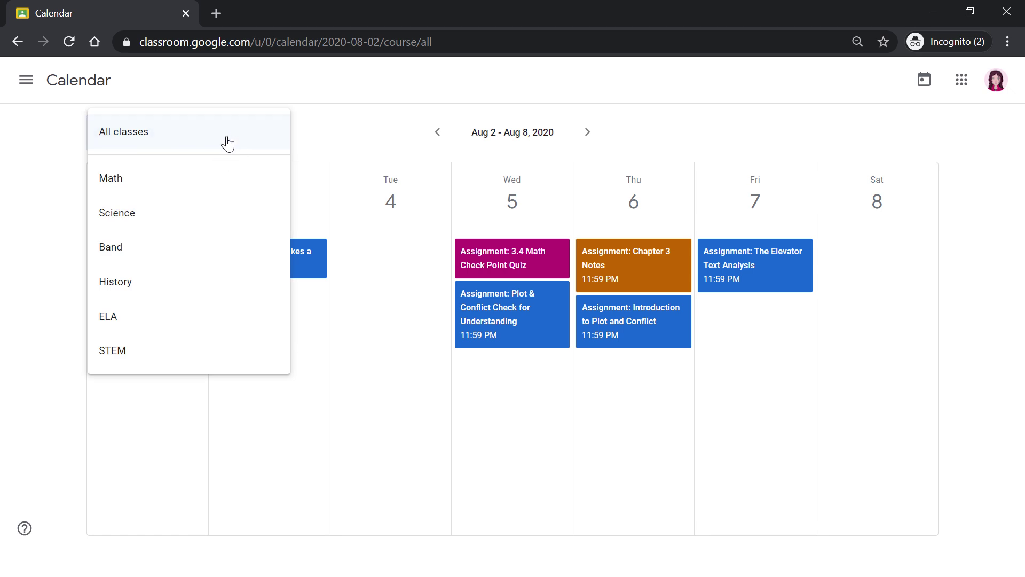
left_click(122, 317)
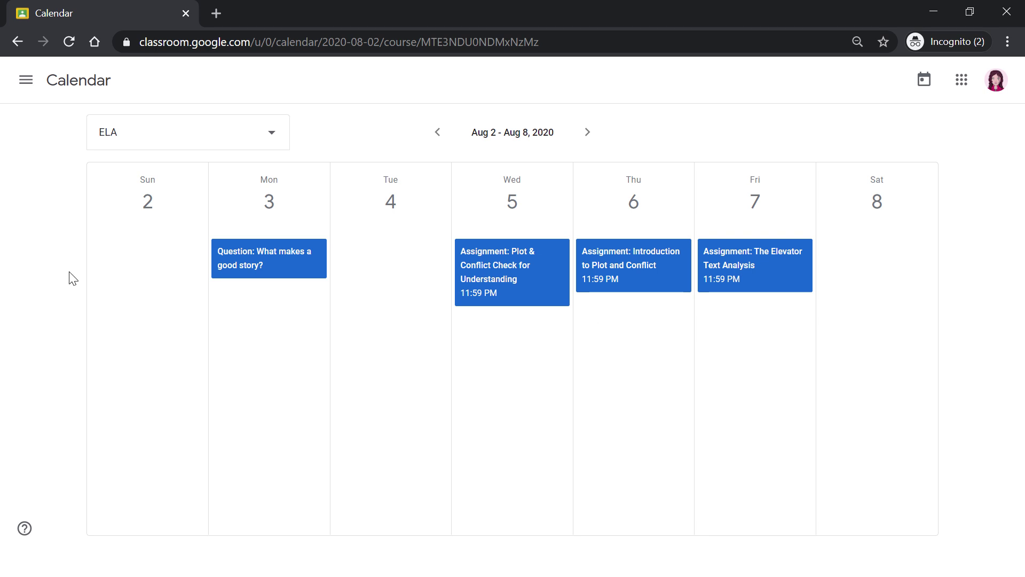
left_click(26, 88)
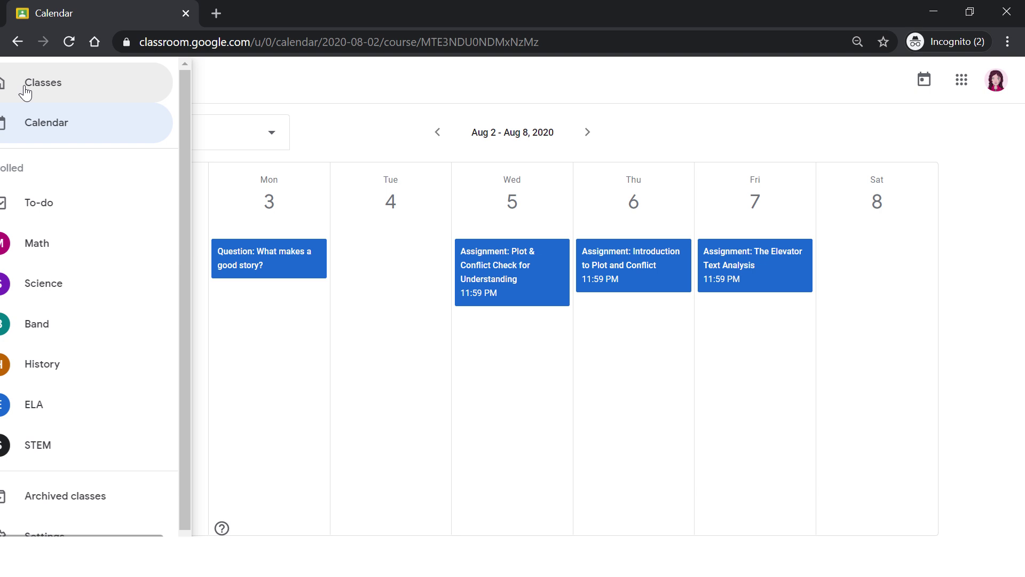
- Open the To-do page and scroll through missing work and items due tomorrow, Aug 26 and Sep 24
left_click(59, 208)
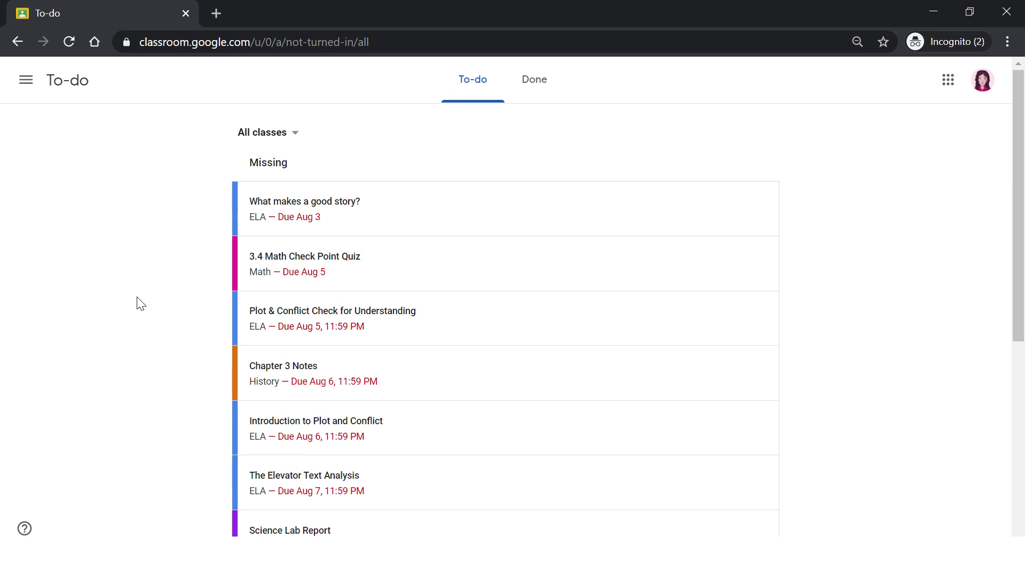
scroll(158, 299, "down", 2)
scroll(162, 304, "down", 3)
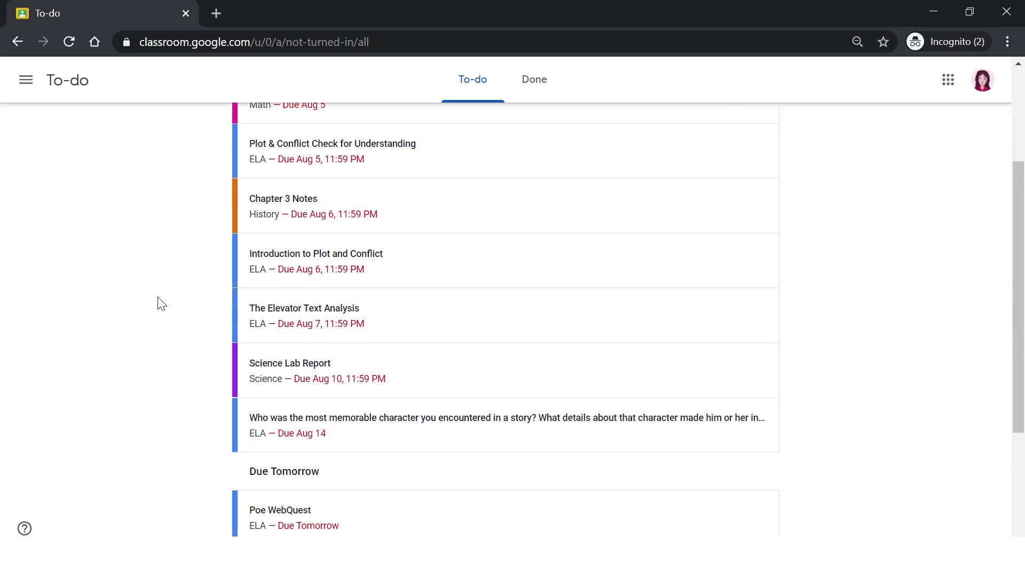
scroll(162, 303, "up", 5)
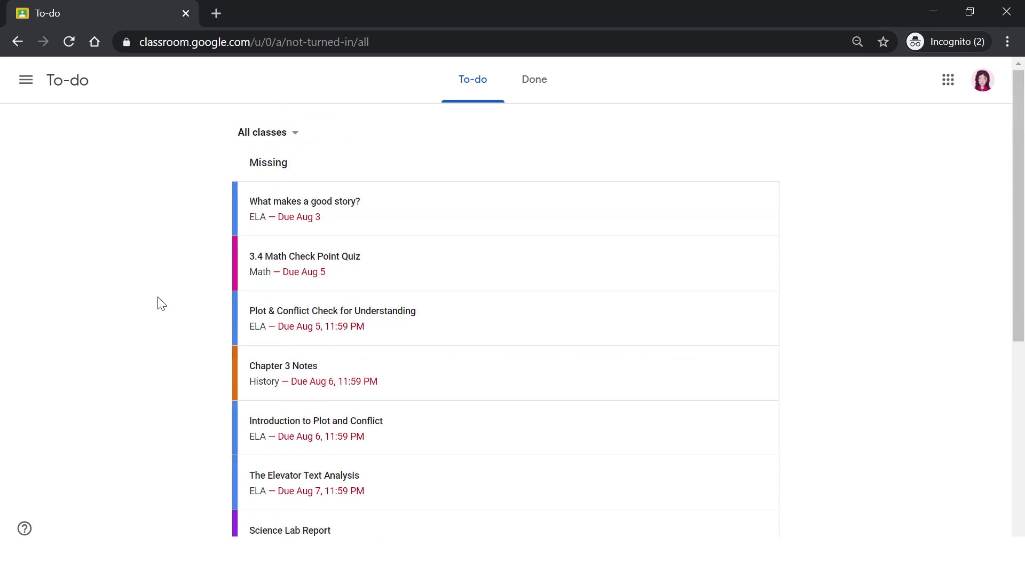
scroll(162, 303, "down", 1)
scroll(162, 303, "up", 1)
scroll(162, 304, "down", 7)
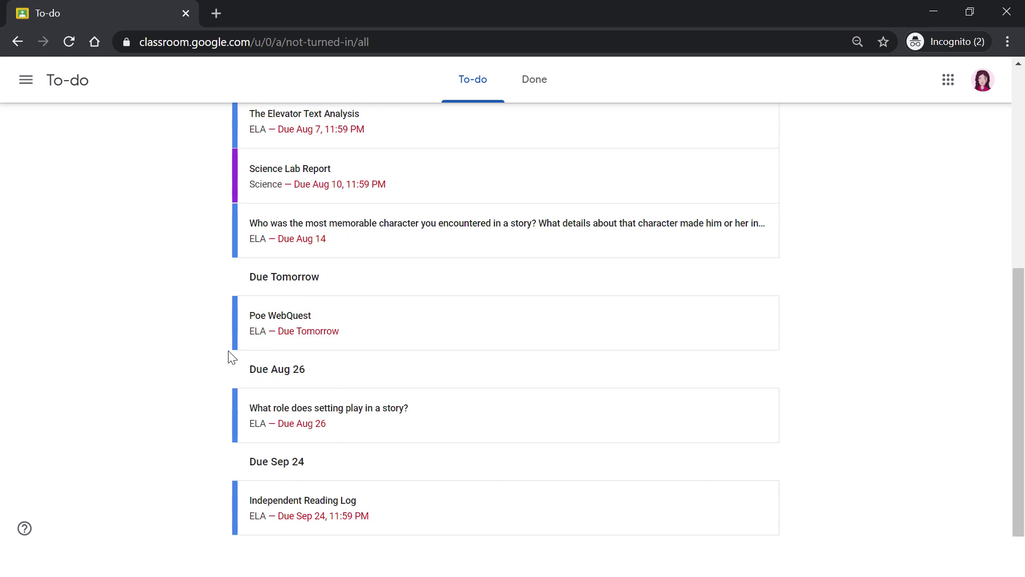
- View the archived Software Applications class, then go to the Classroom Settings page
left_click(25, 82)
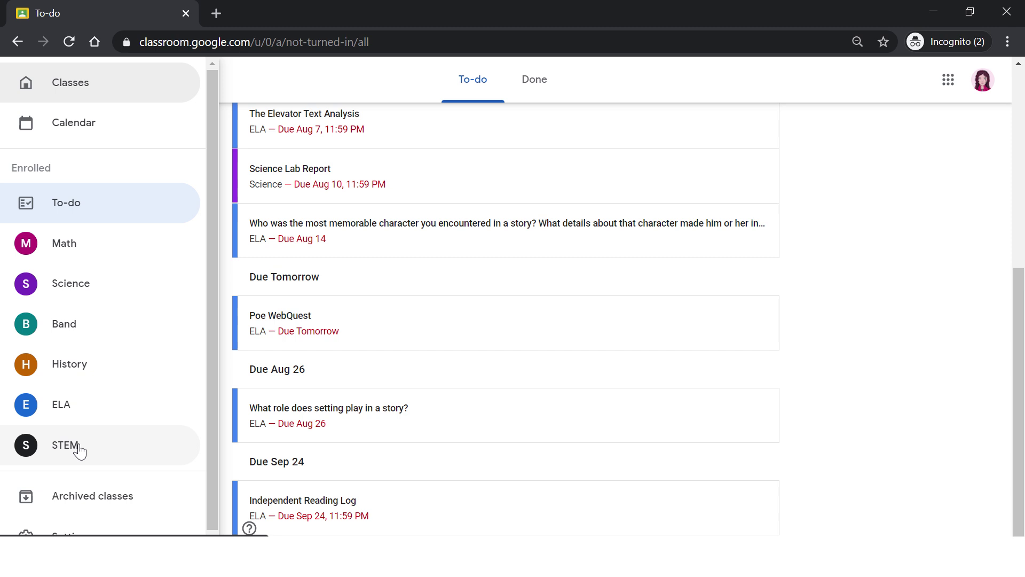
left_click(82, 508)
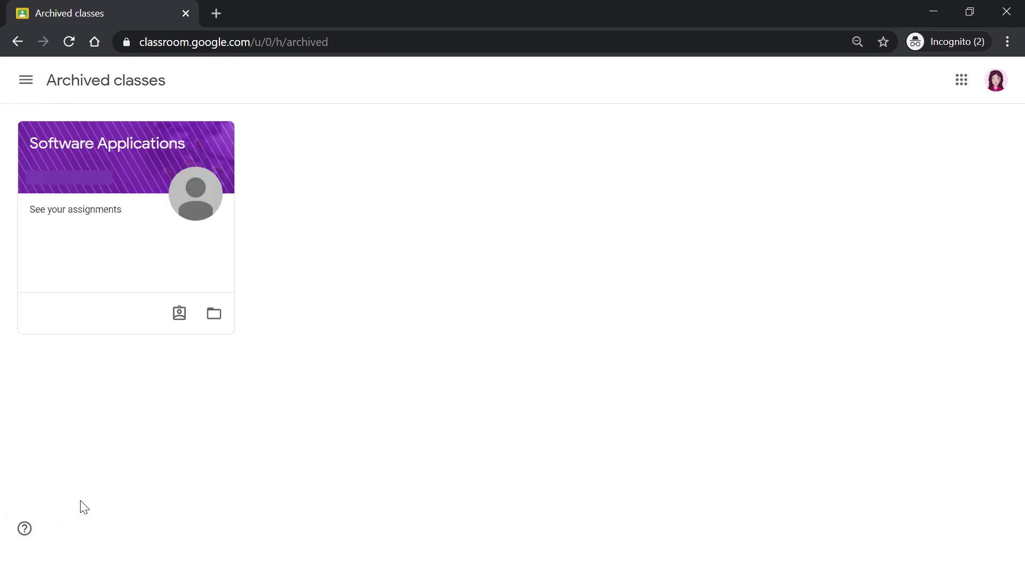
left_click(26, 80)
scroll(66, 128, "down", 1)
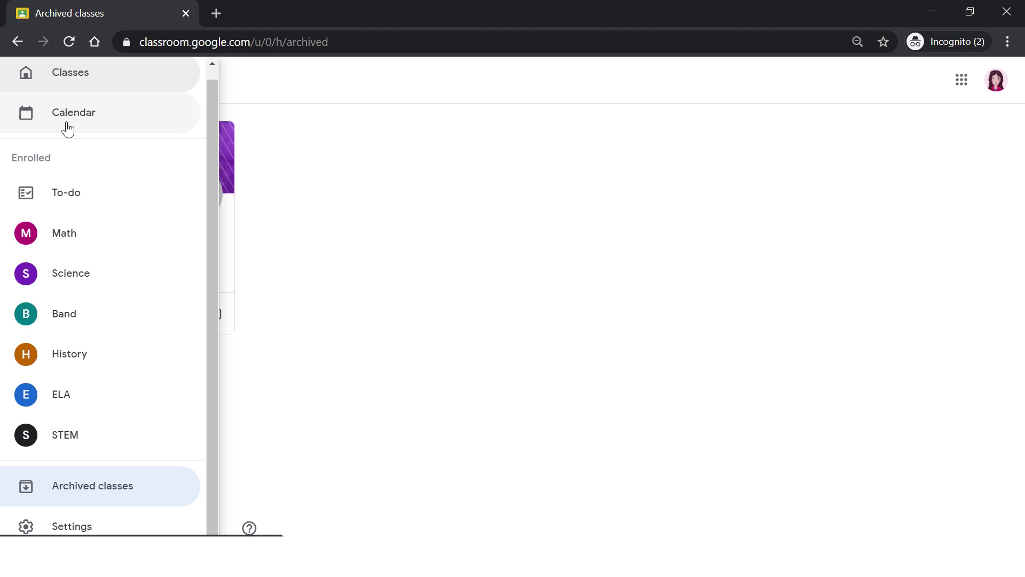
left_click(83, 525)
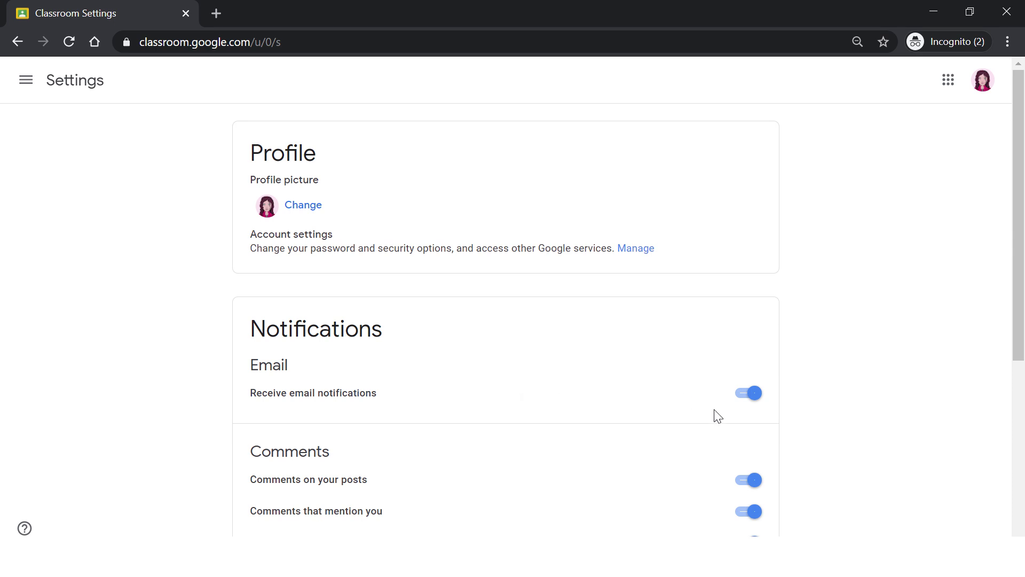
- Toggle email notifications and due-date reminders off and back on, then expand Class notifications
left_click(755, 397)
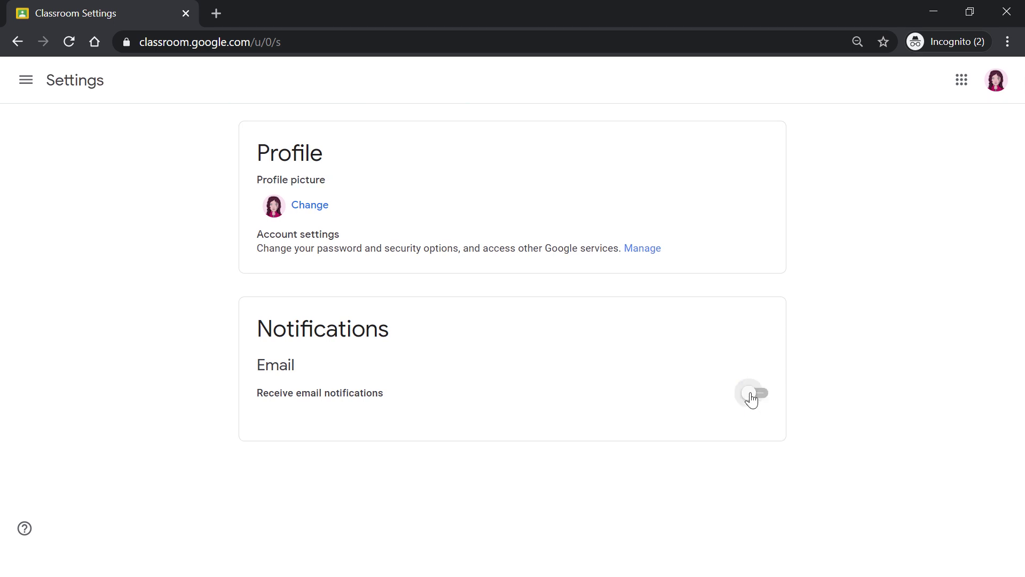
left_click(751, 395)
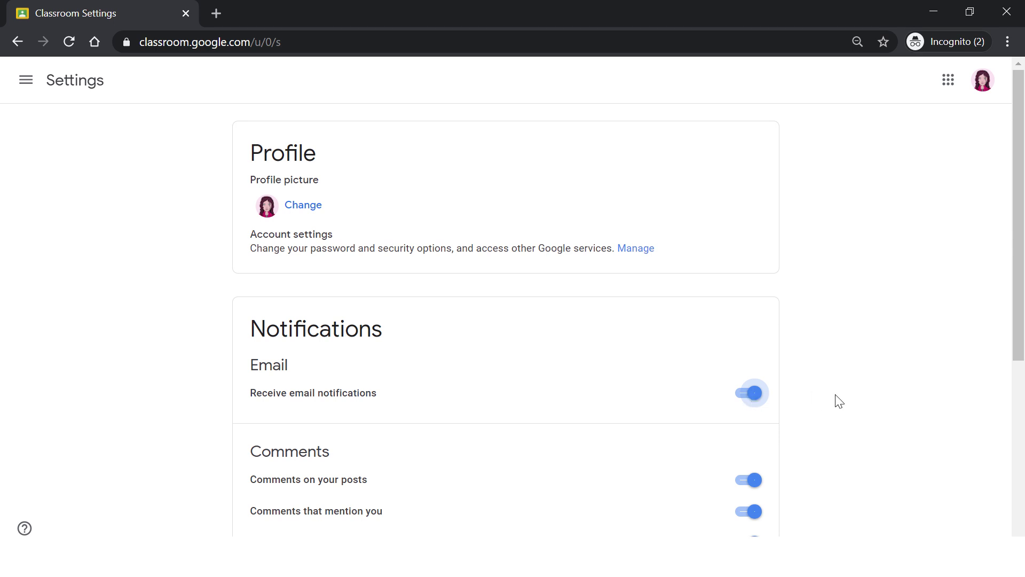
scroll(839, 401, "down", 3)
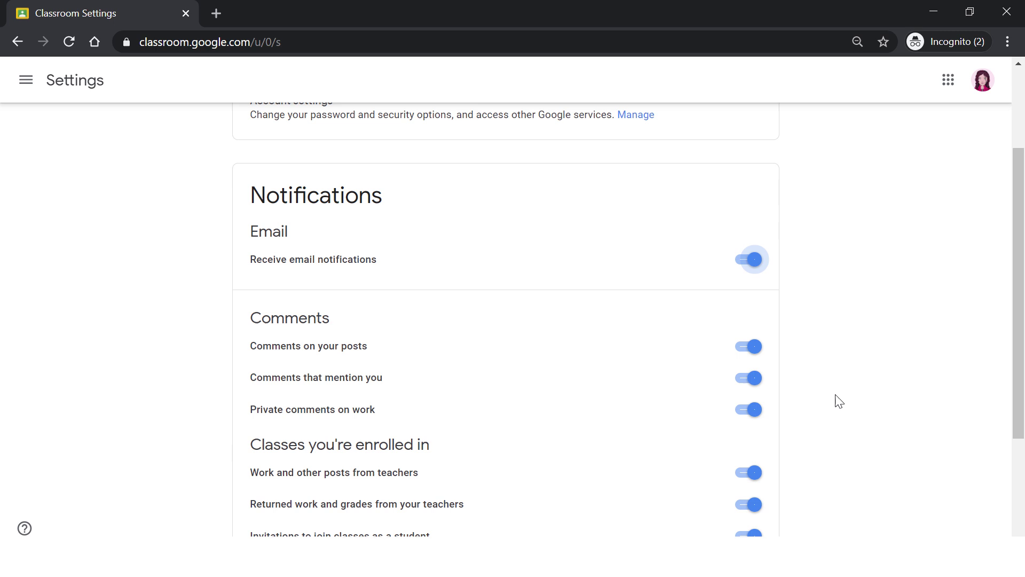
scroll(839, 401, "down", 3)
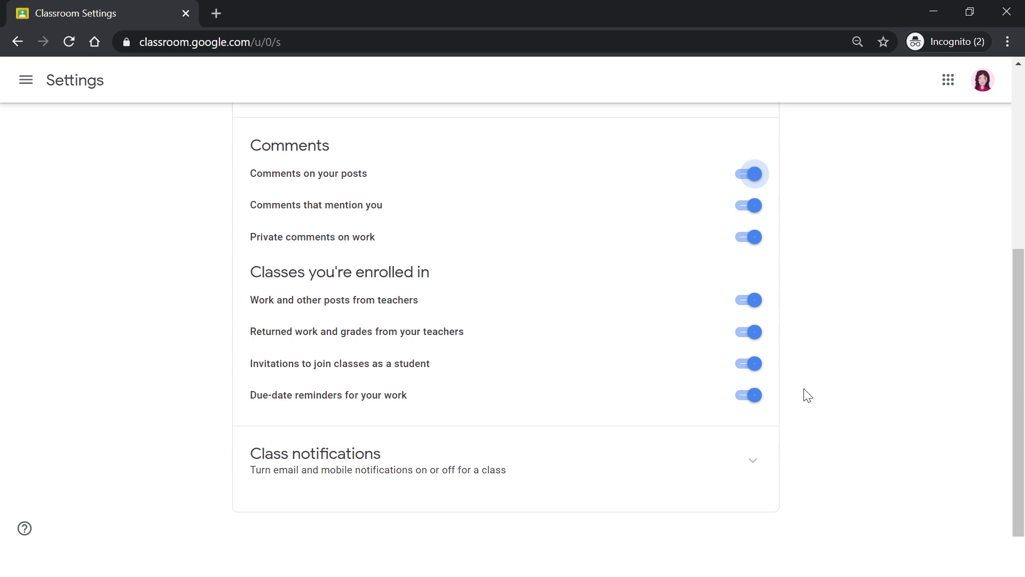
left_click(743, 393)
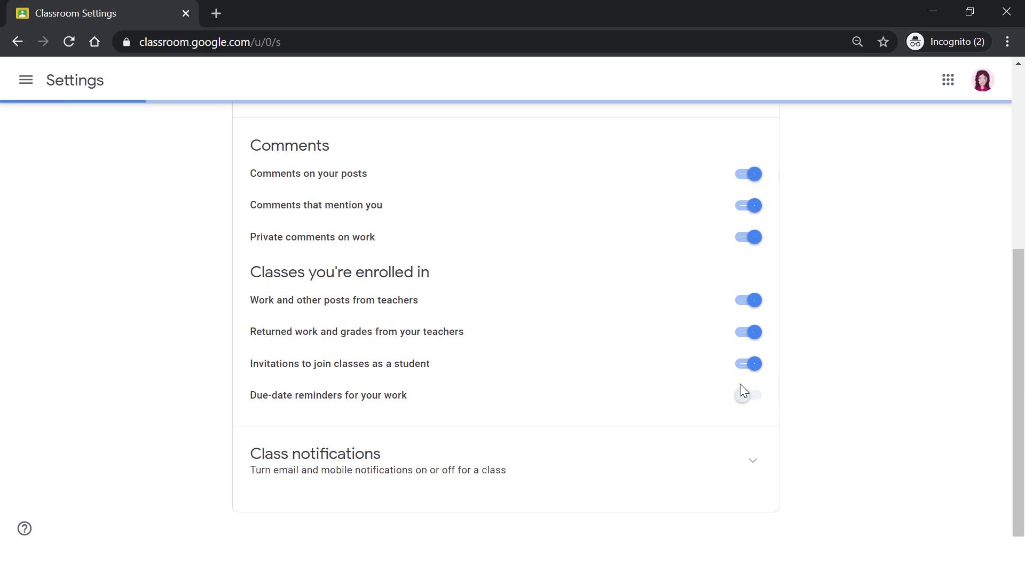
left_click(742, 395)
left_click(753, 461)
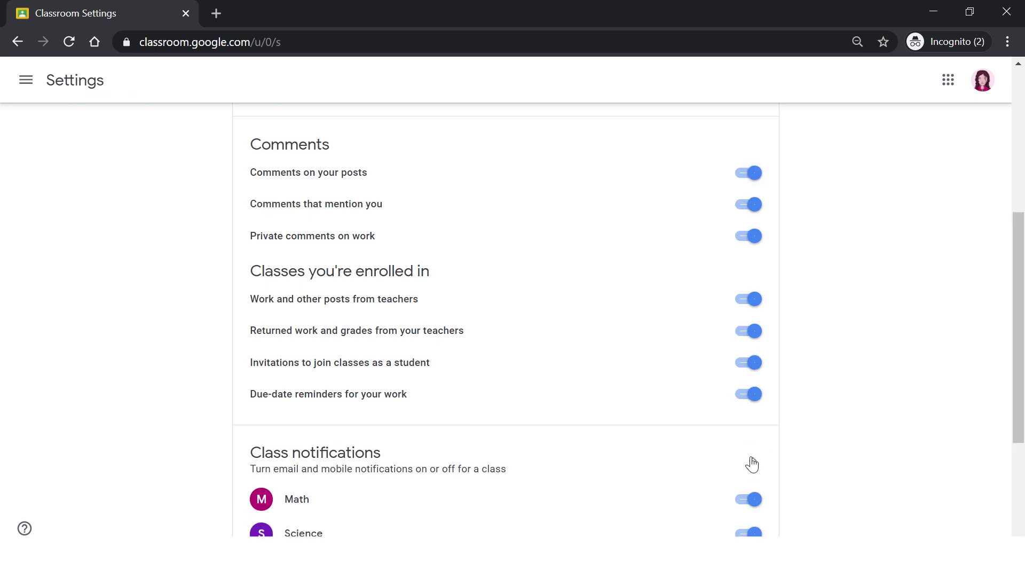
scroll(753, 464, "down", 4)
scroll(751, 464, "up", 4)
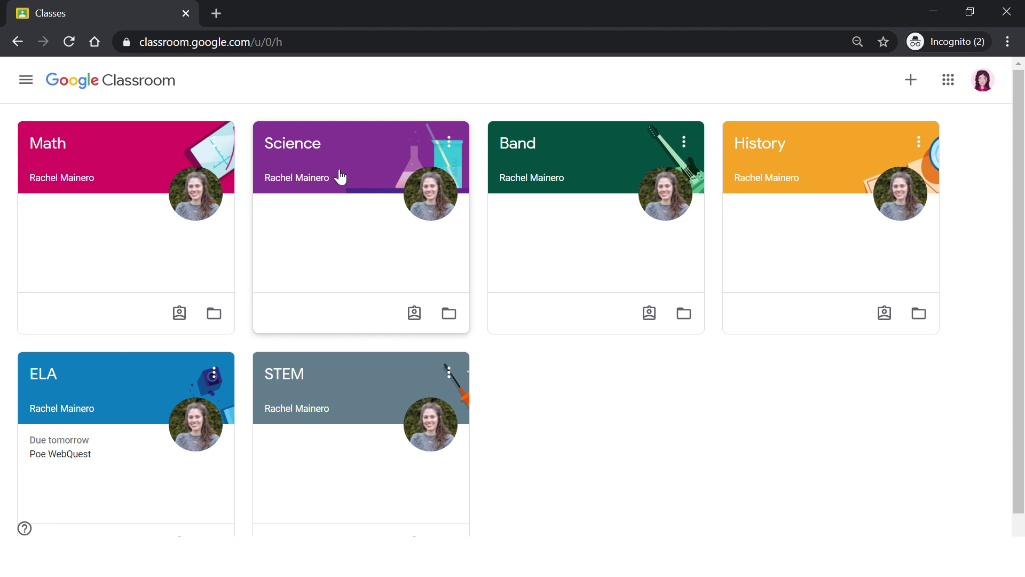
- Move the Science class card to the first position
left_click(450, 143)
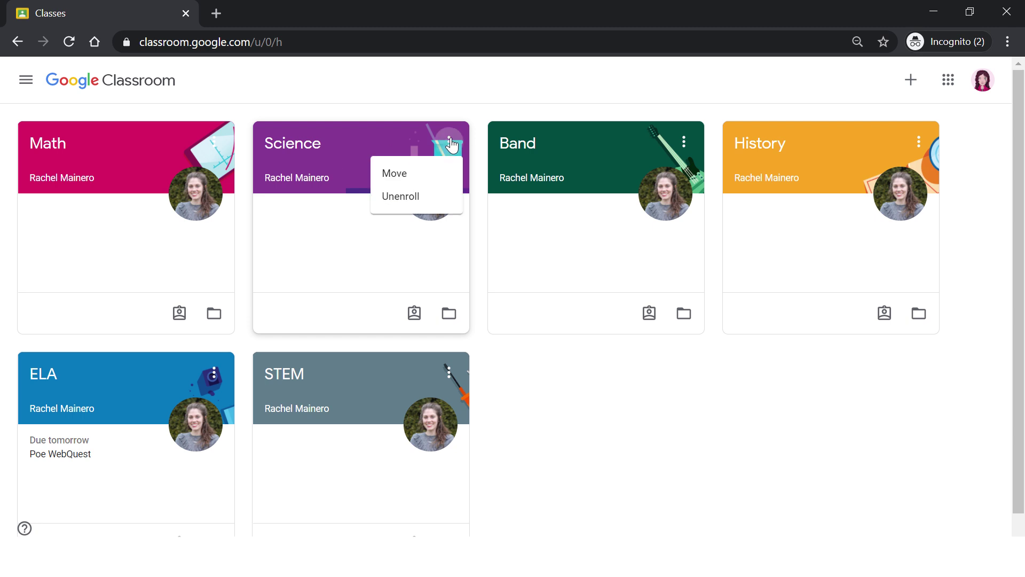
left_click(432, 174)
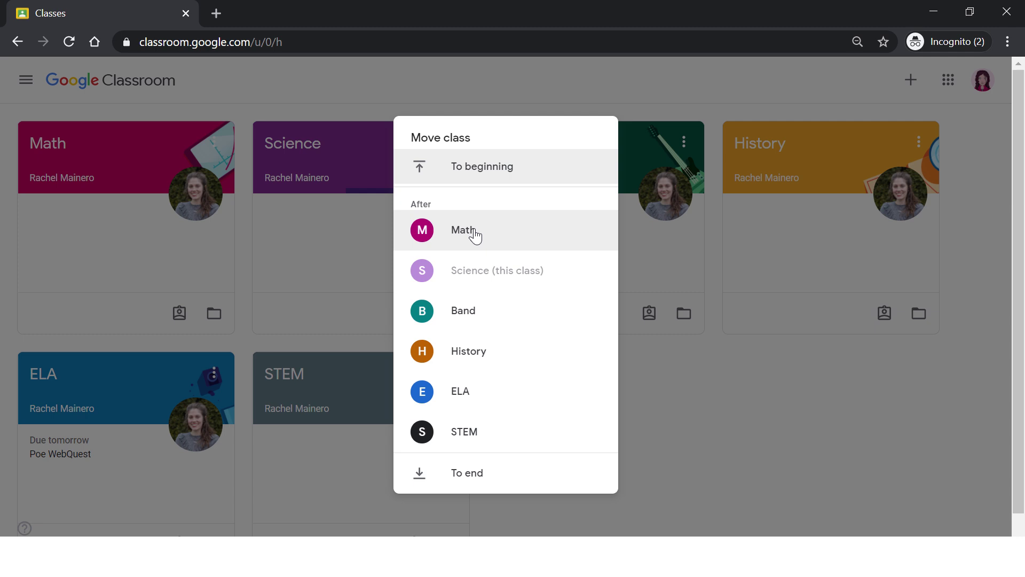
left_click(472, 167)
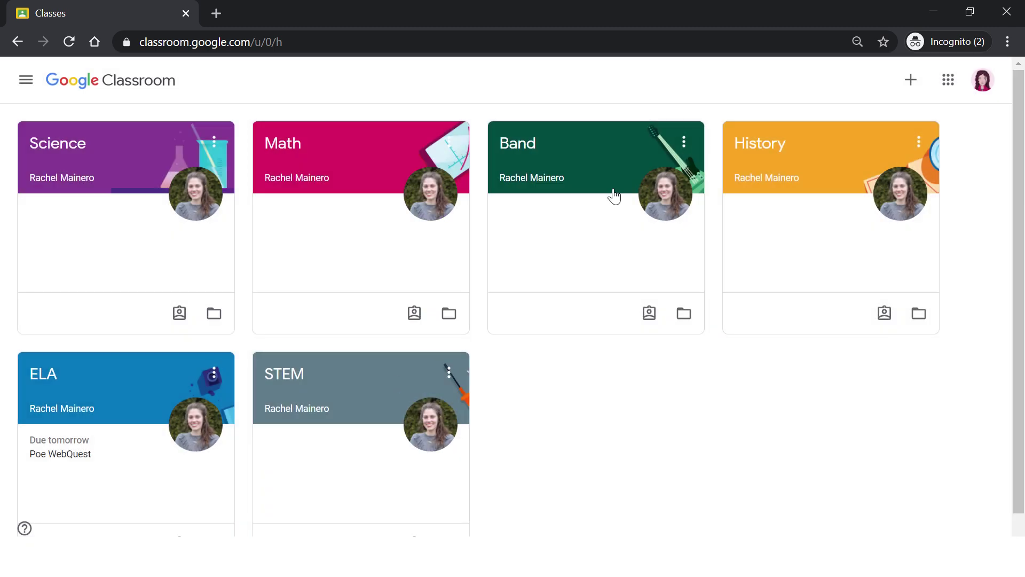
- Move the Band class card to sit right after History
left_click(683, 143)
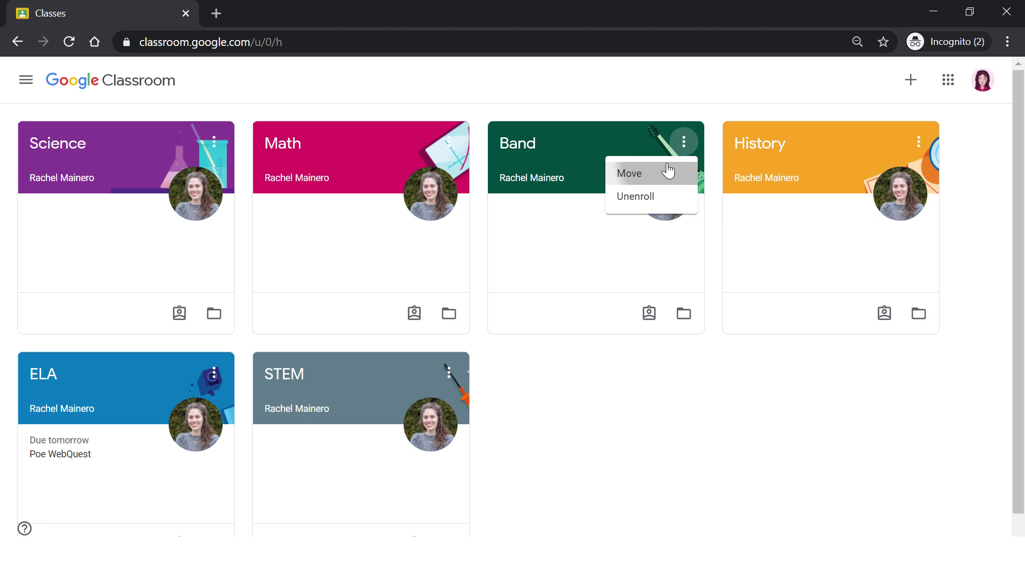
left_click(667, 169)
left_click(517, 357)
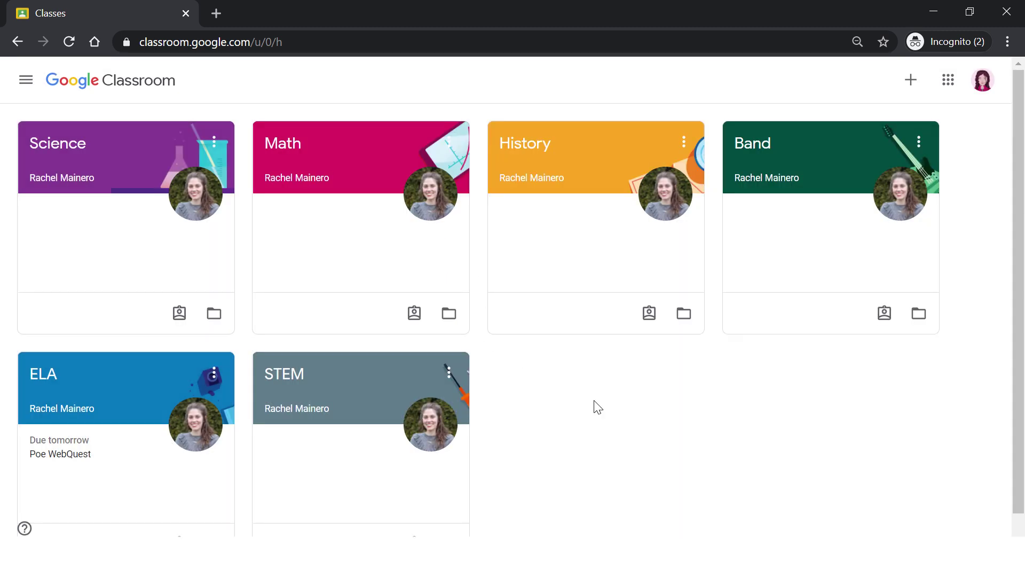
scroll(247, 415, "down", 1)
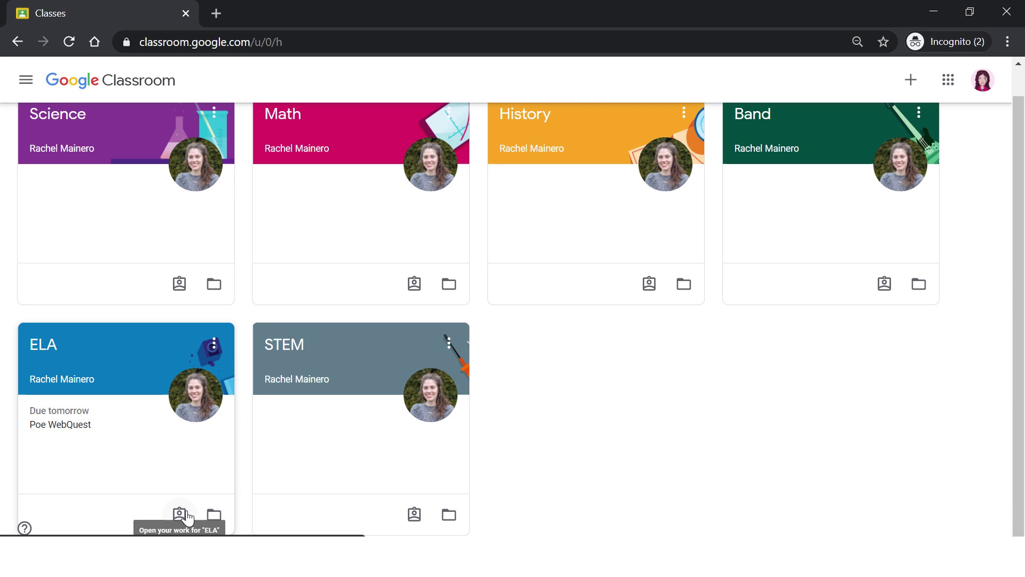
left_click(187, 513)
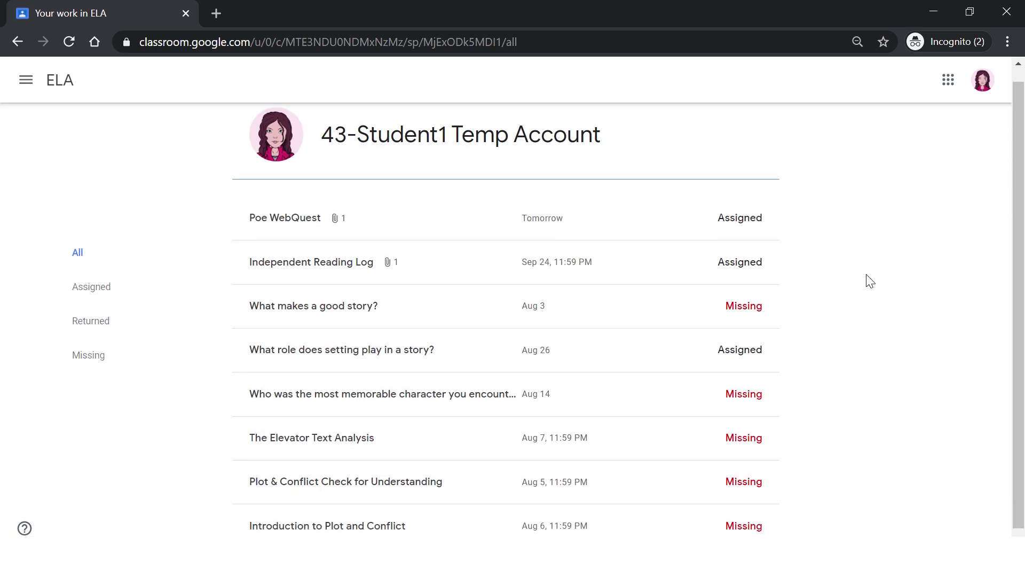
scroll(870, 281, "down", 1)
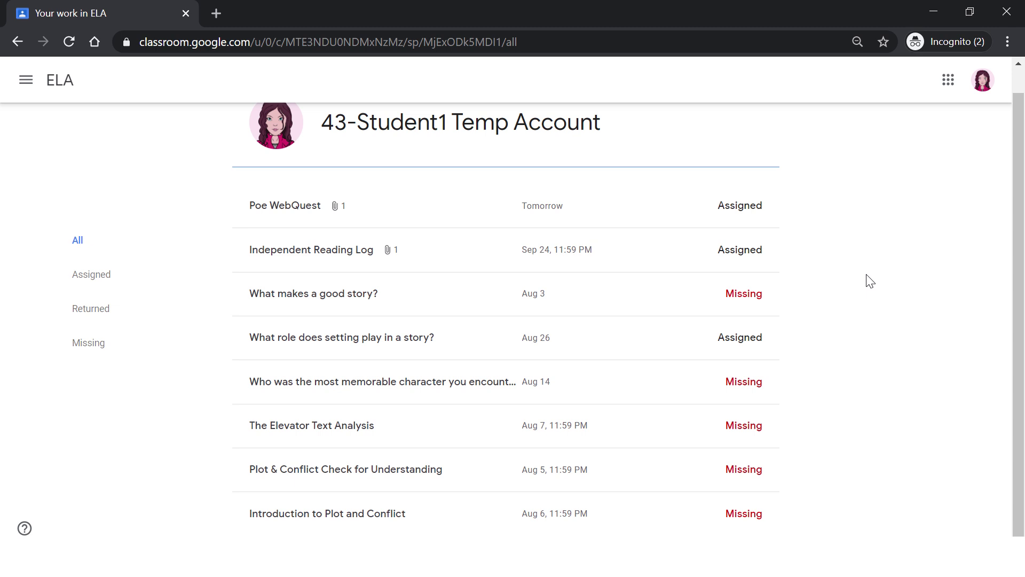
key("alt+Left")
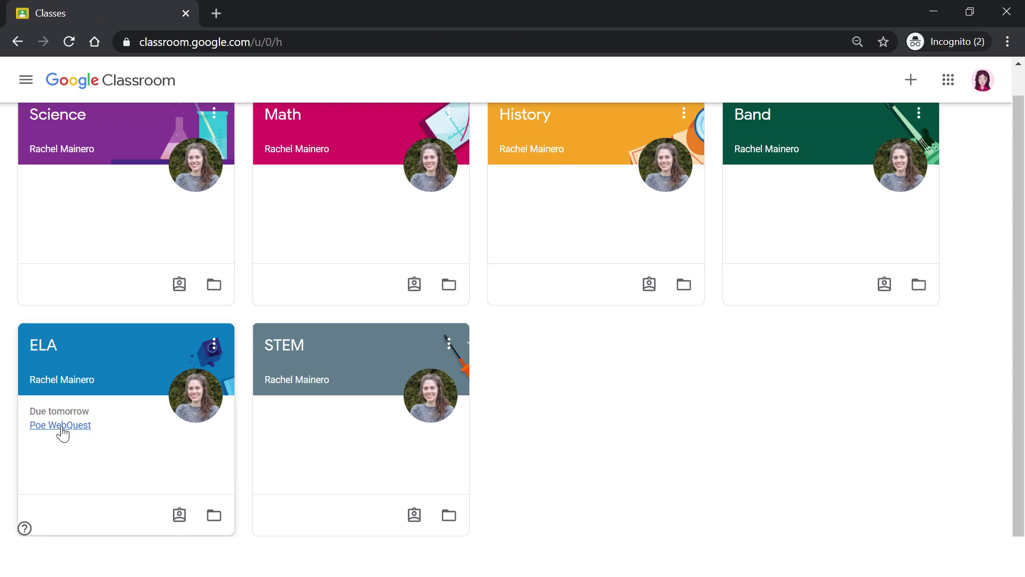
- Open the Edgar Allan Poe Webquest doc from the Poe WebQuest assignment, then return to the class list
left_click(62, 430)
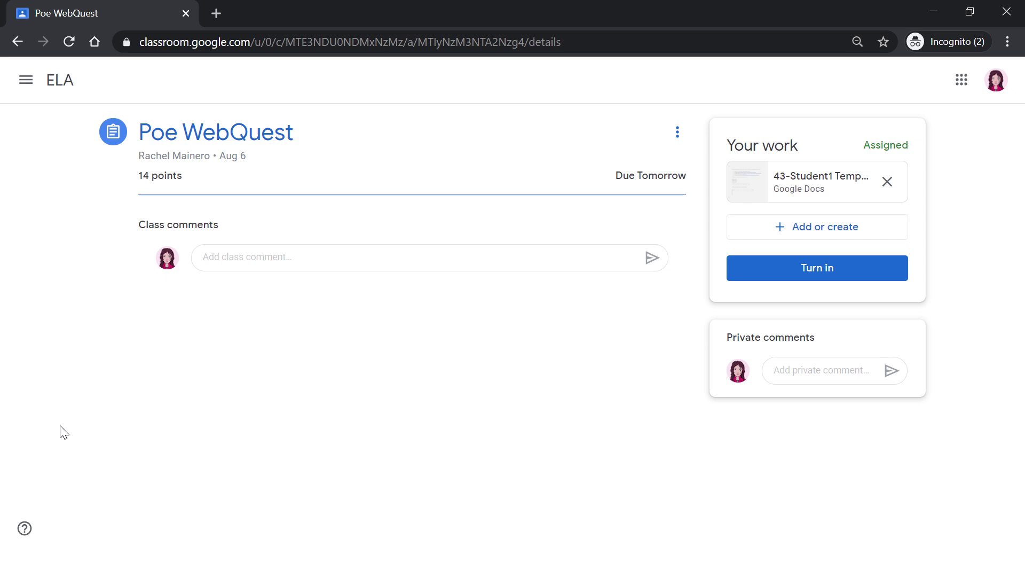
left_click(820, 188)
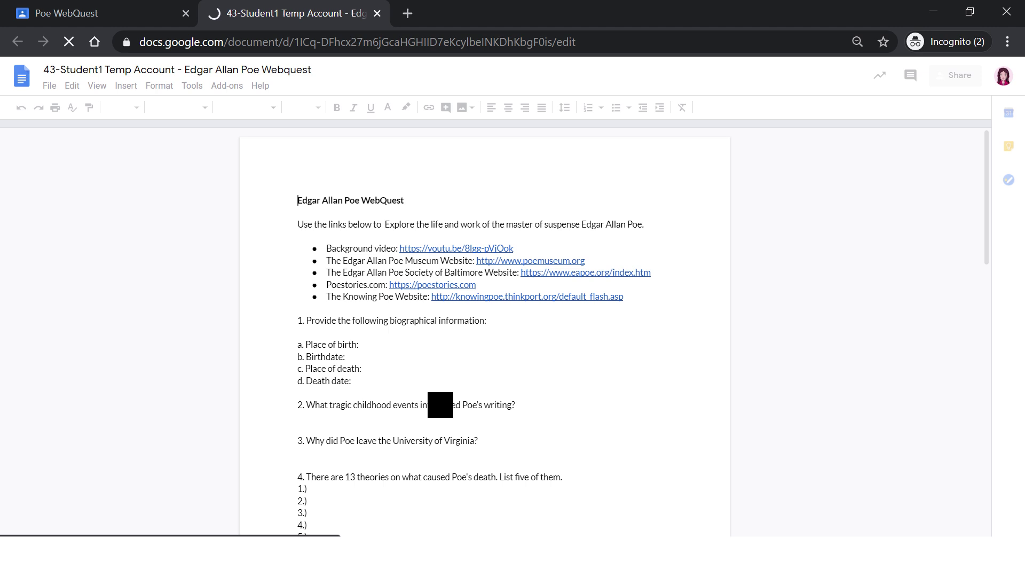
left_click(139, 10)
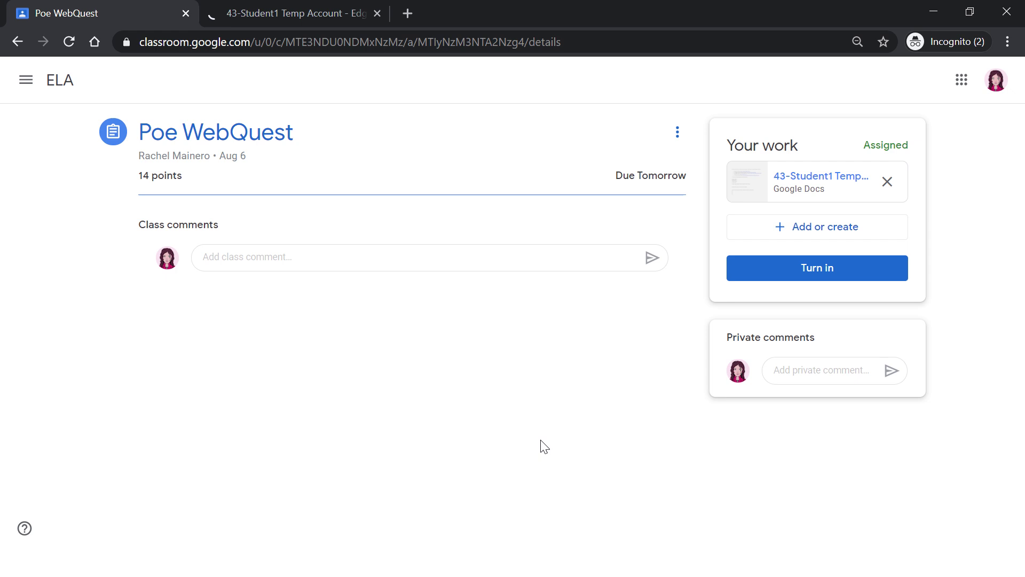
key("alt+Left")
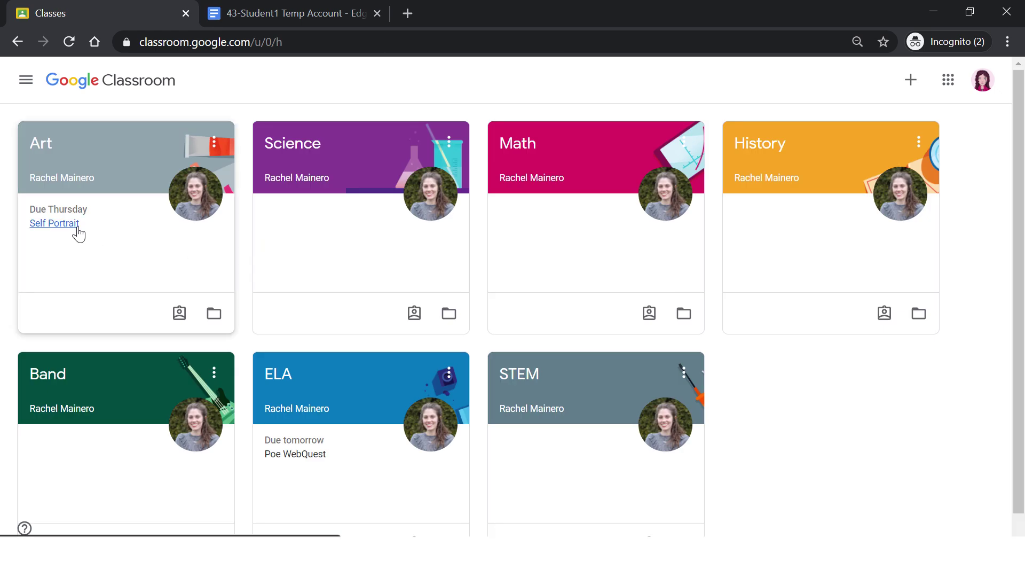
- Upload RG portrait.jpg through Google Drive to the Art class's Self Portrait assignment
left_click(76, 225)
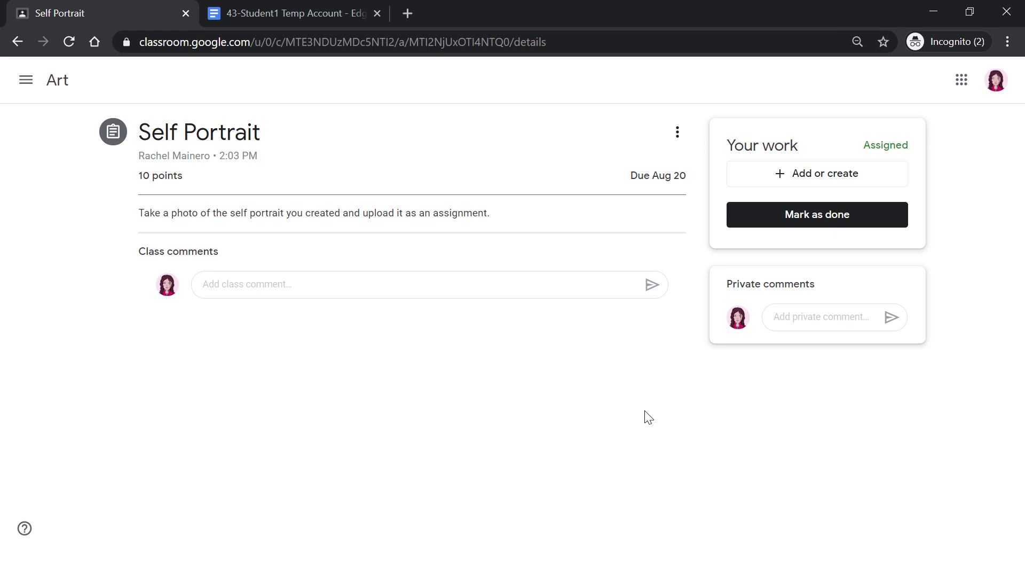
left_click(817, 173)
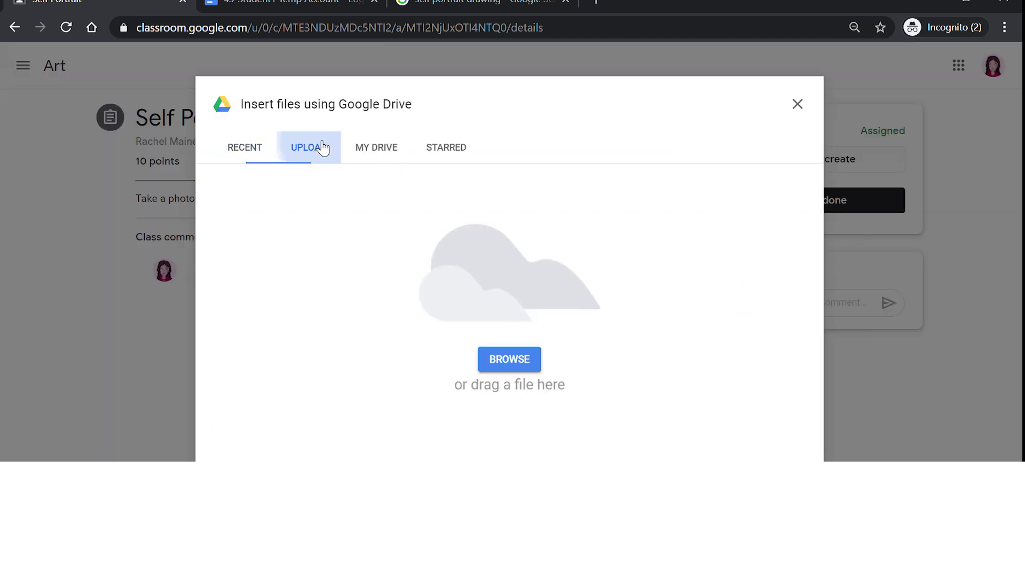
left_click(526, 361)
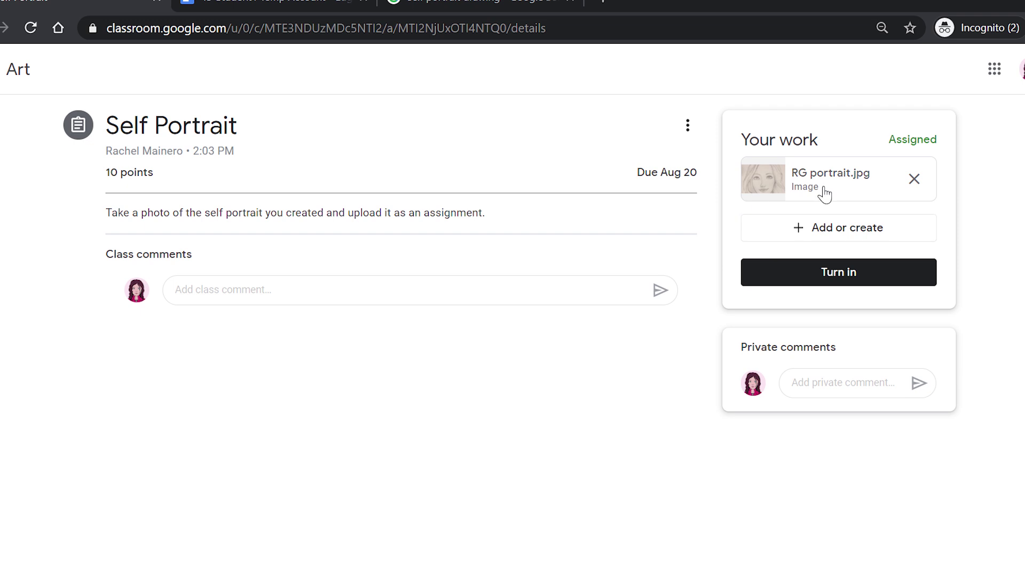
left_click(889, 275)
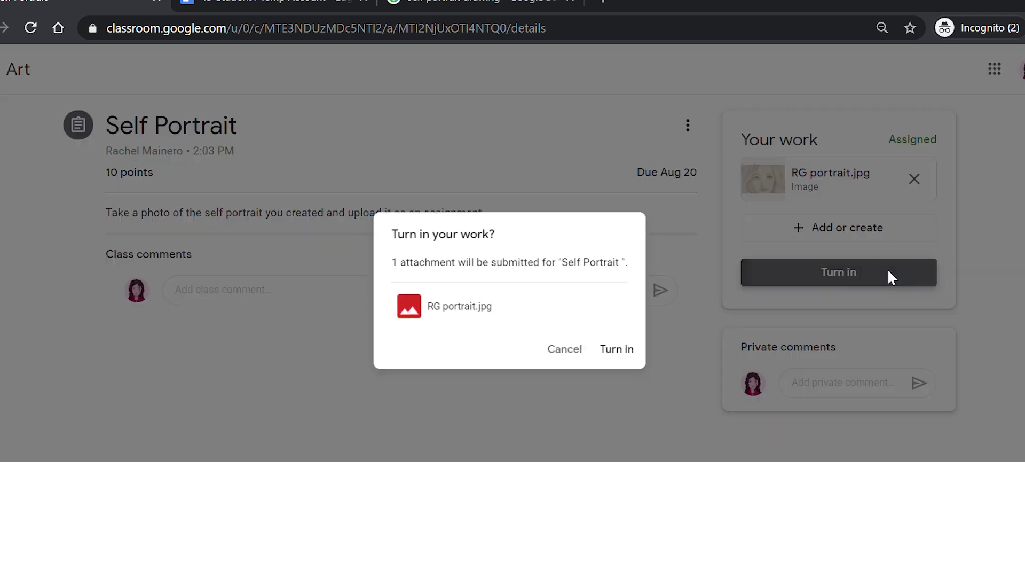
left_click(620, 357)
left_click(822, 232)
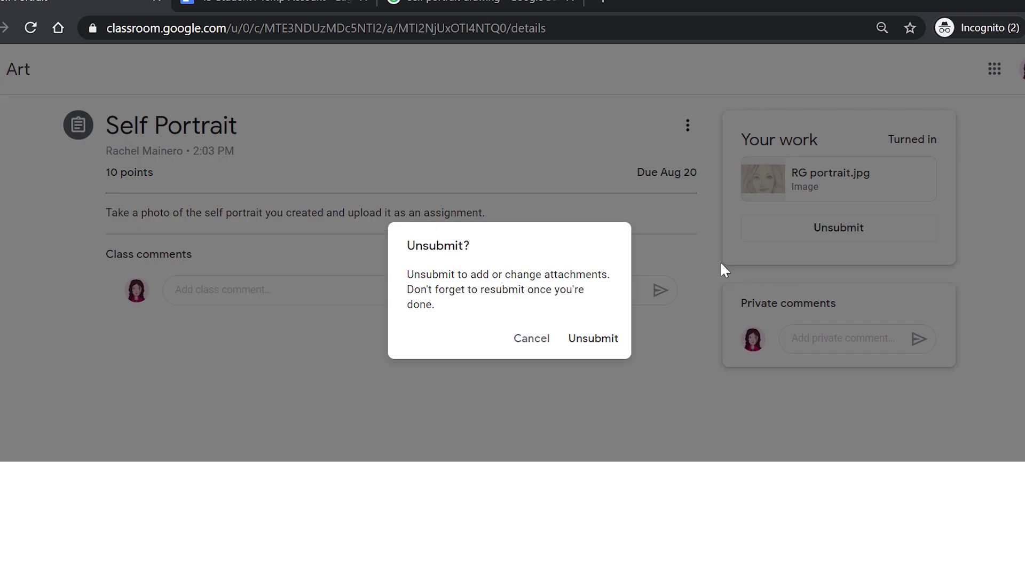
left_click(586, 345)
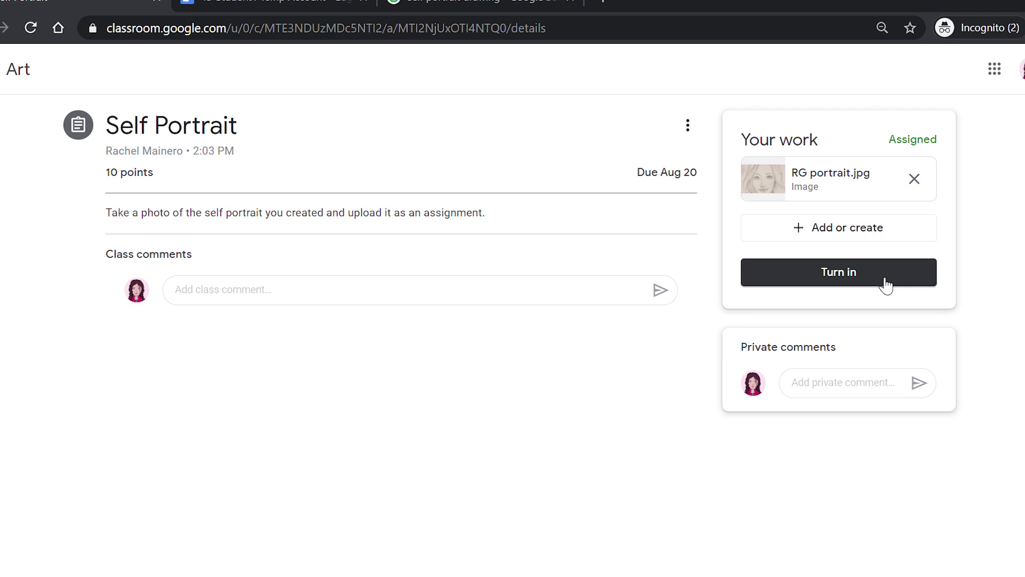
- Correct and post the class comment "I'm excited to see all the cool art!"
type("to see what")
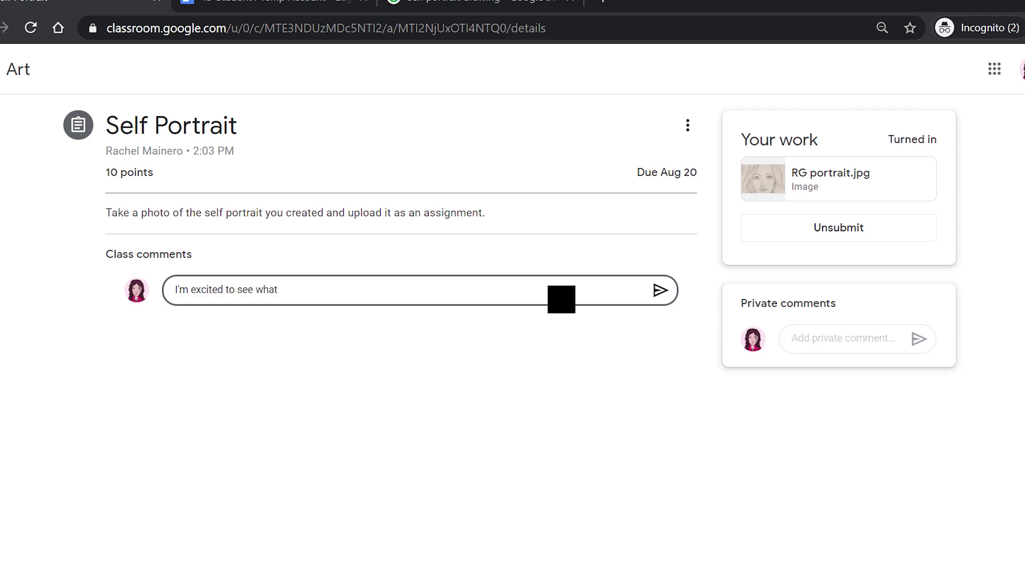
key("BackSpace")
key("BackSpace")
key("BackSpace")
key("BackSpace")
key("BackSpace")
type("all the cool art!")
left_click(660, 290)
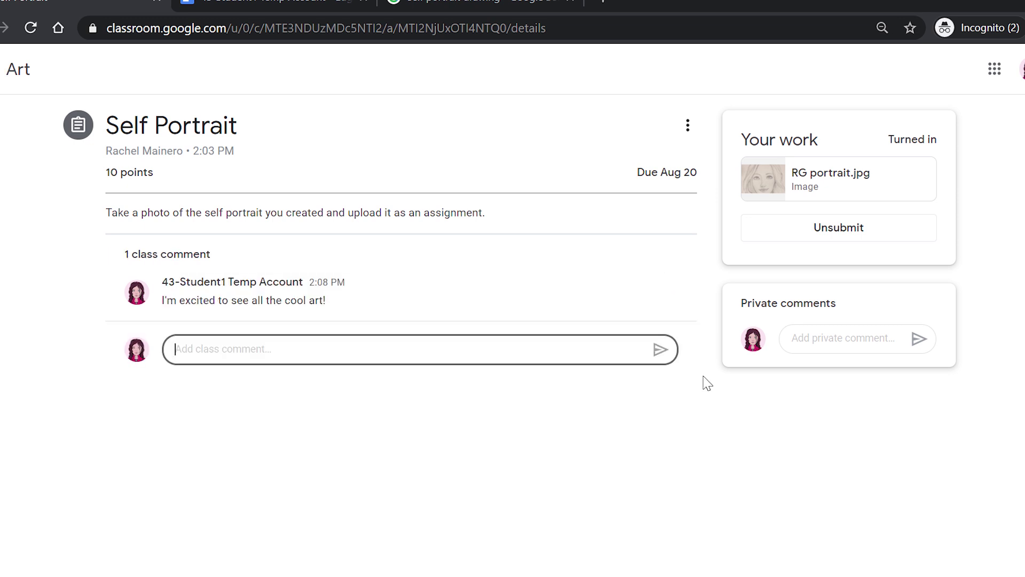